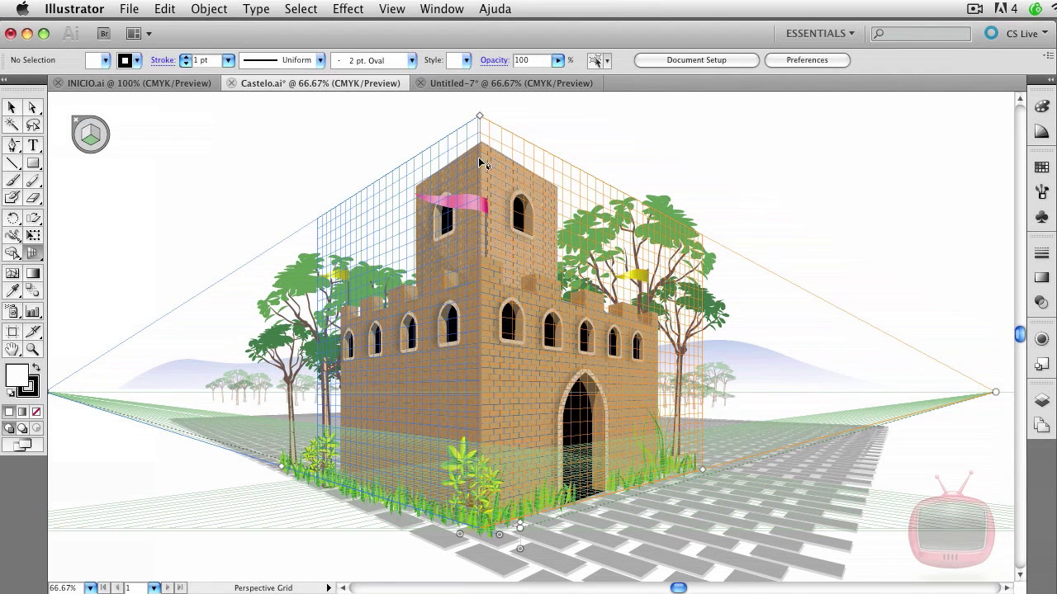
# Step: Switch to the Untitled-7 document and display the two-point perspective grid
pyautogui.click(500, 83)
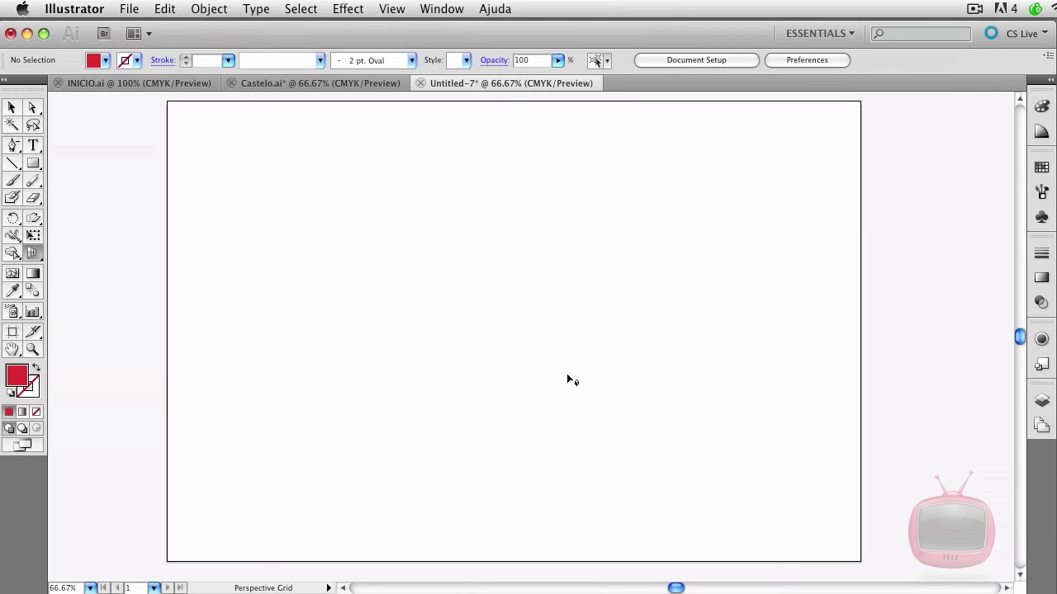
pyautogui.hotkey('shift', 'm')
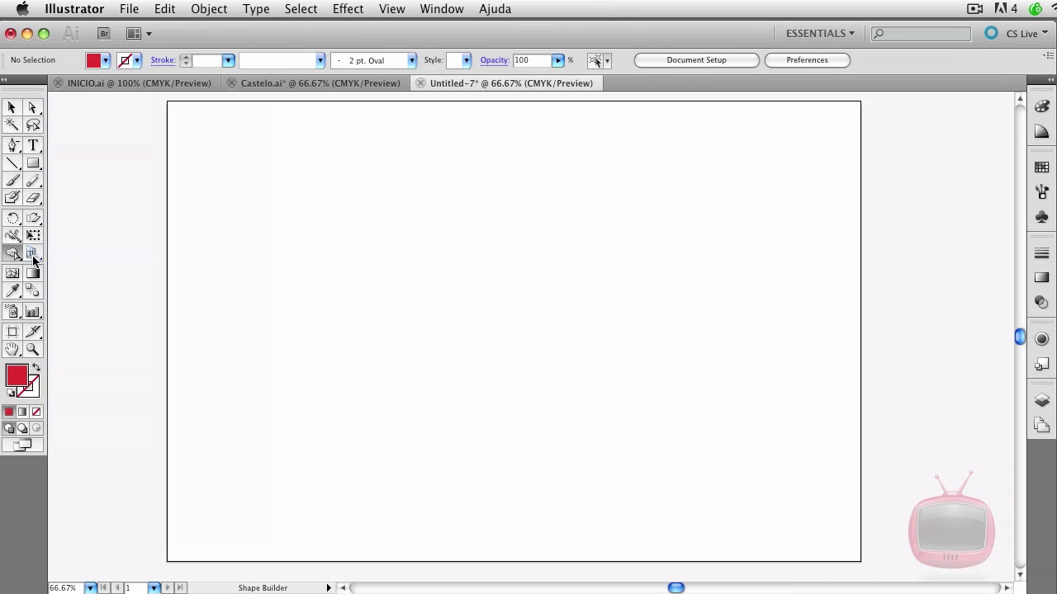
pyautogui.click(33, 255)
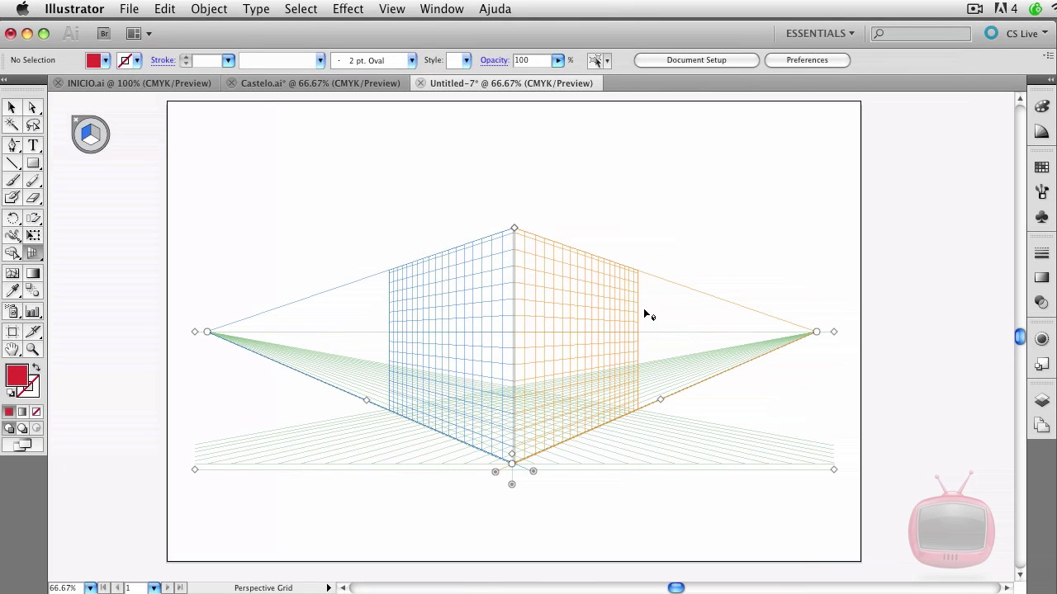
# Step: Try lowering the perspective grid's vertical extent and undo the changes
pyautogui.press('super+z')
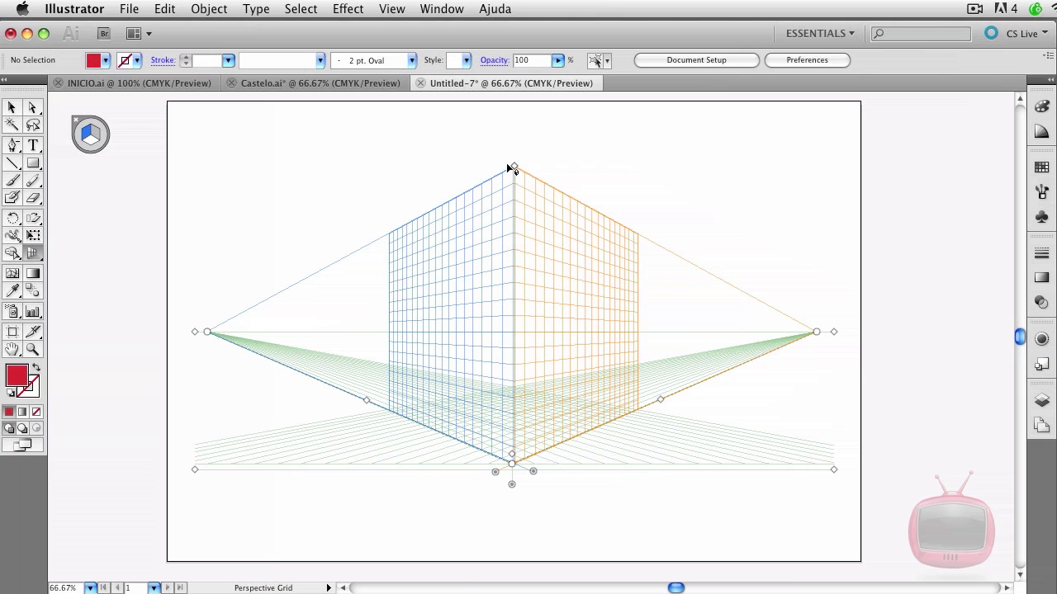
pyautogui.moveTo(515, 167); pyautogui.dragTo(523, 236)
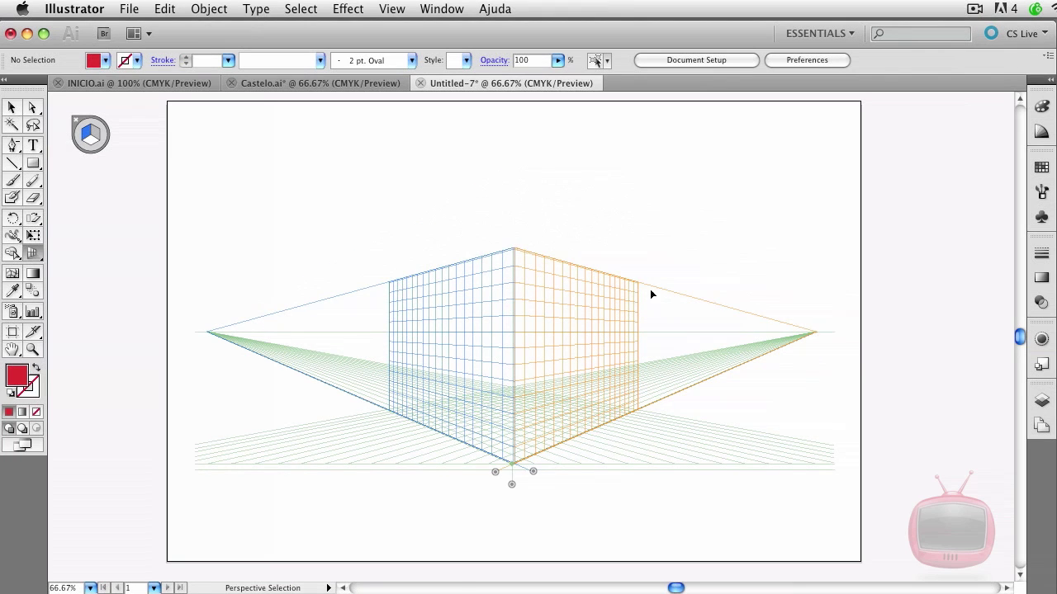
pyautogui.press('super+z')
pyautogui.press('super+z')
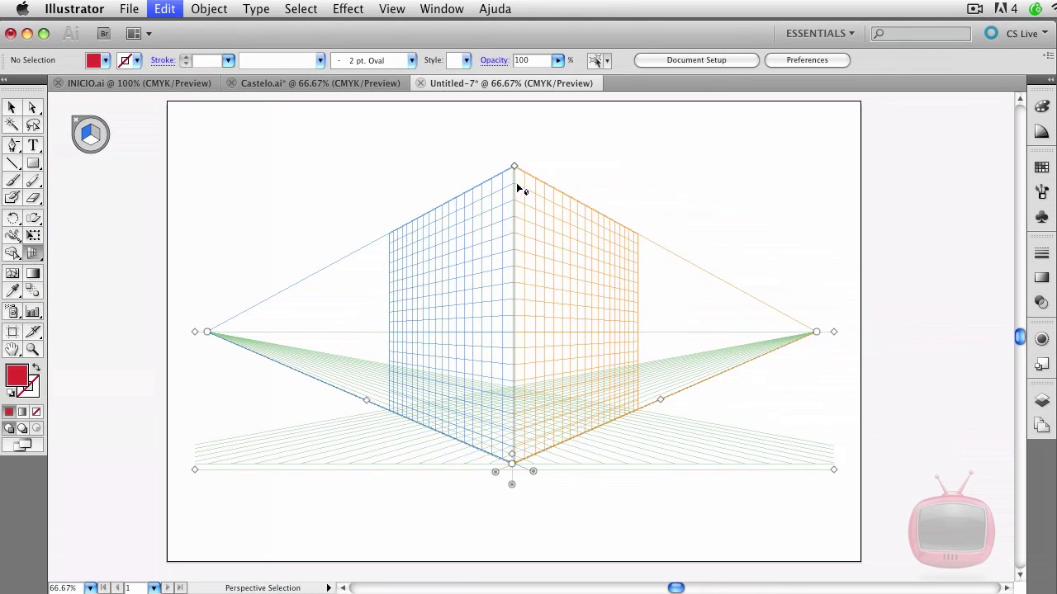
pyautogui.moveTo(513, 166); pyautogui.dragTo(538, 185)
pyautogui.press('super+z')
# Step: Try shifting the two vertical grid planes with their plane controls and undo each move
pyautogui.moveTo(534, 471); pyautogui.dragTo(417, 541)
pyautogui.press('super+z')
pyautogui.moveTo(498, 477); pyautogui.dragTo(595, 475)
pyautogui.press('super+z')
pyautogui.hotkey('shift', 'p')
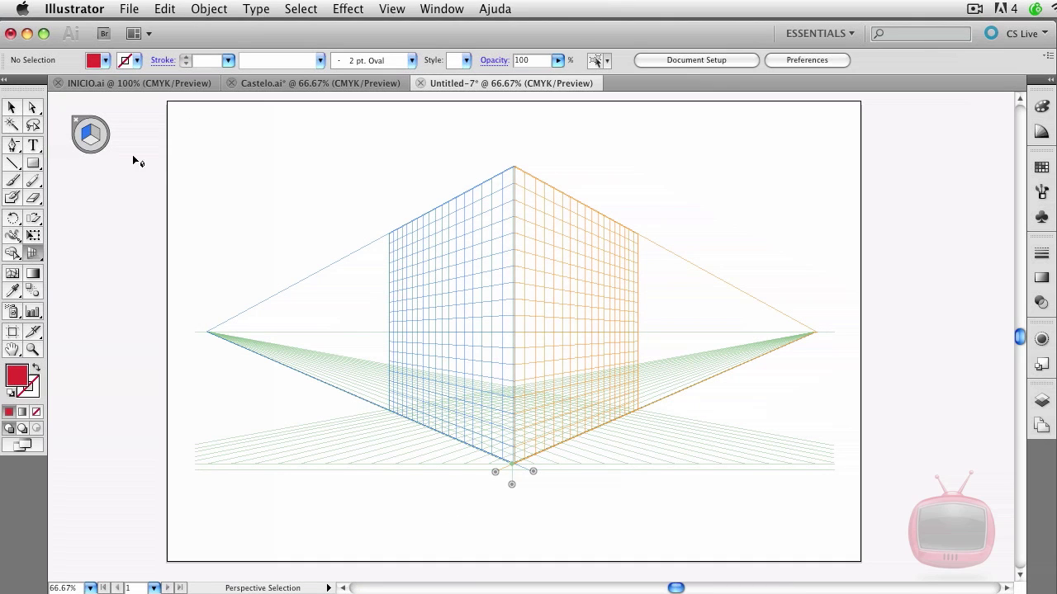
# Step: Make the right perspective plane active and draw a red rectangle on it
pyautogui.click(89, 139)
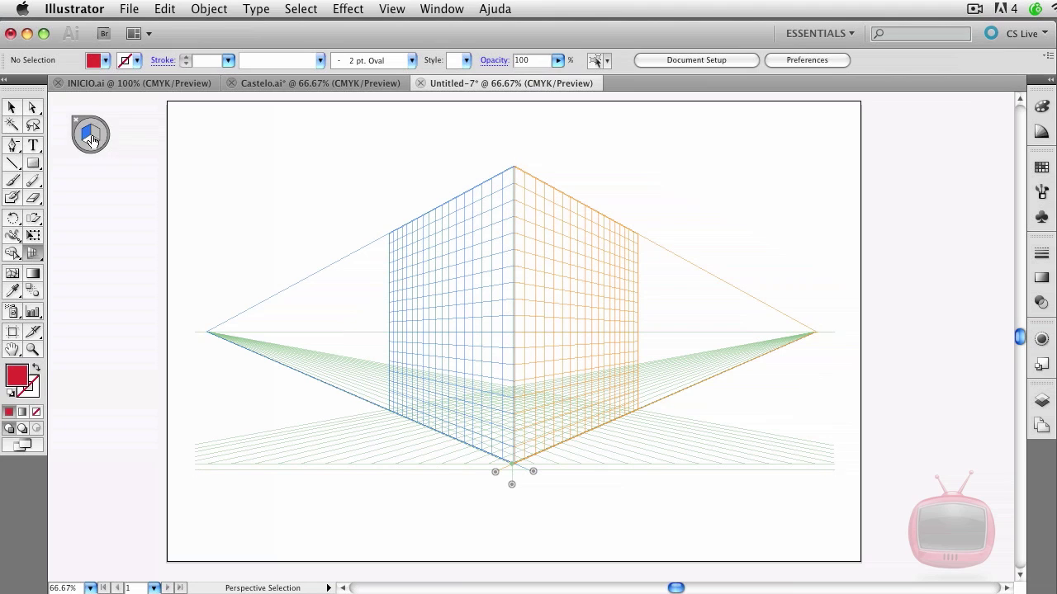
pyautogui.hotkey('shift', 'p')
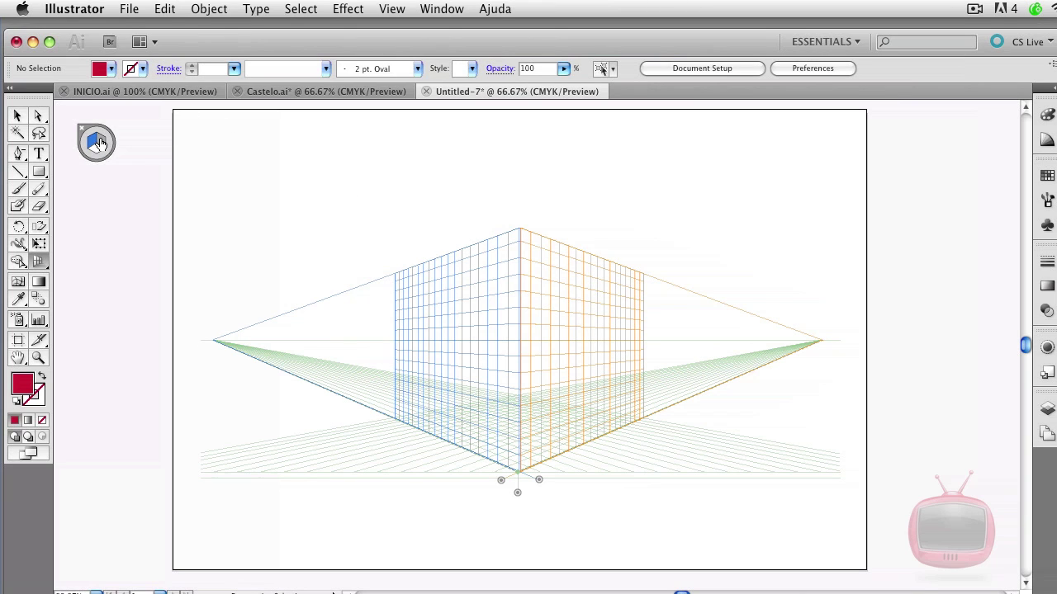
pyautogui.click(38, 175)
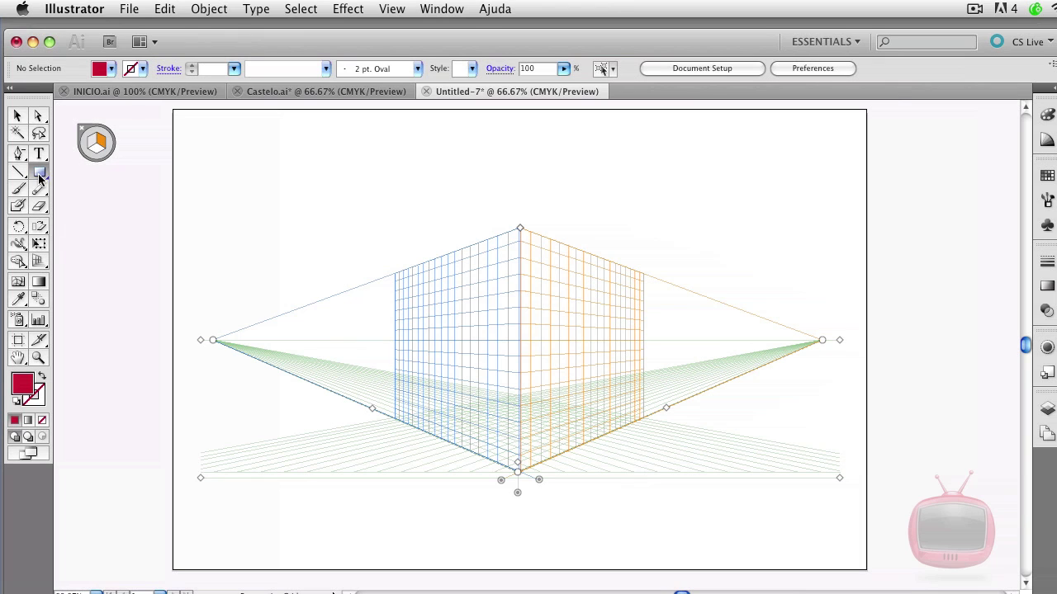
pyautogui.moveTo(539, 192); pyautogui.dragTo(622, 372)
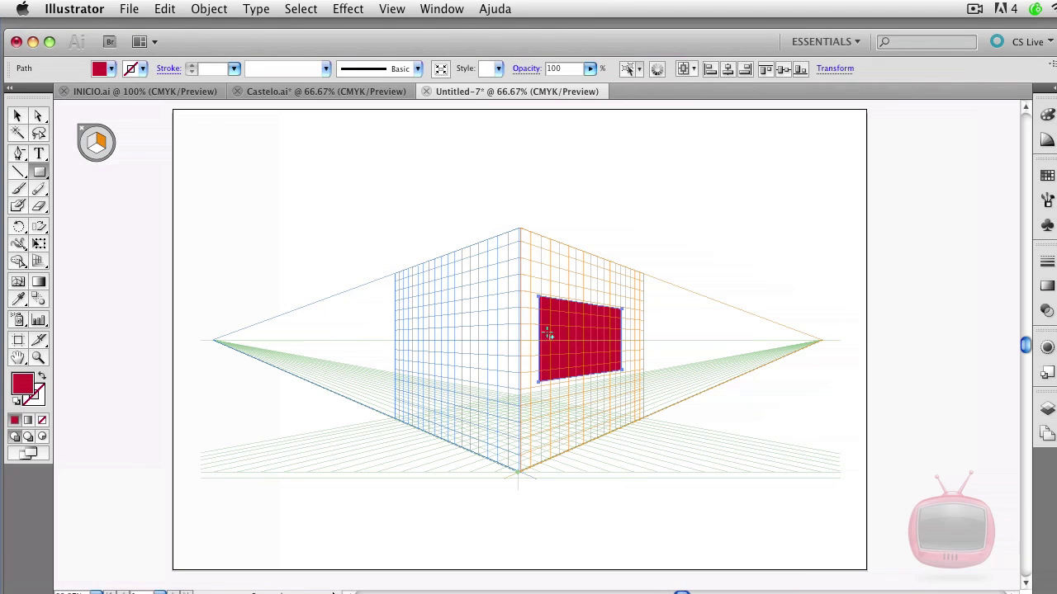
# Step: Draw a red rectangle on the left plane and another on the ground plane, and delete both
pyautogui.press('1')
pyautogui.moveTo(416, 303); pyautogui.dragTo(482, 378)
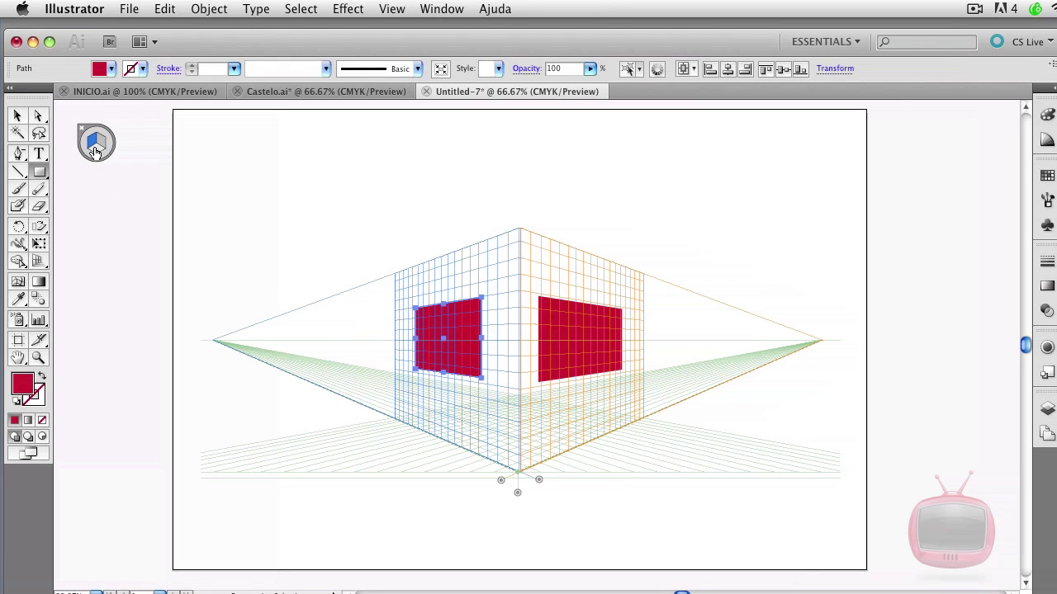
pyautogui.press('2')
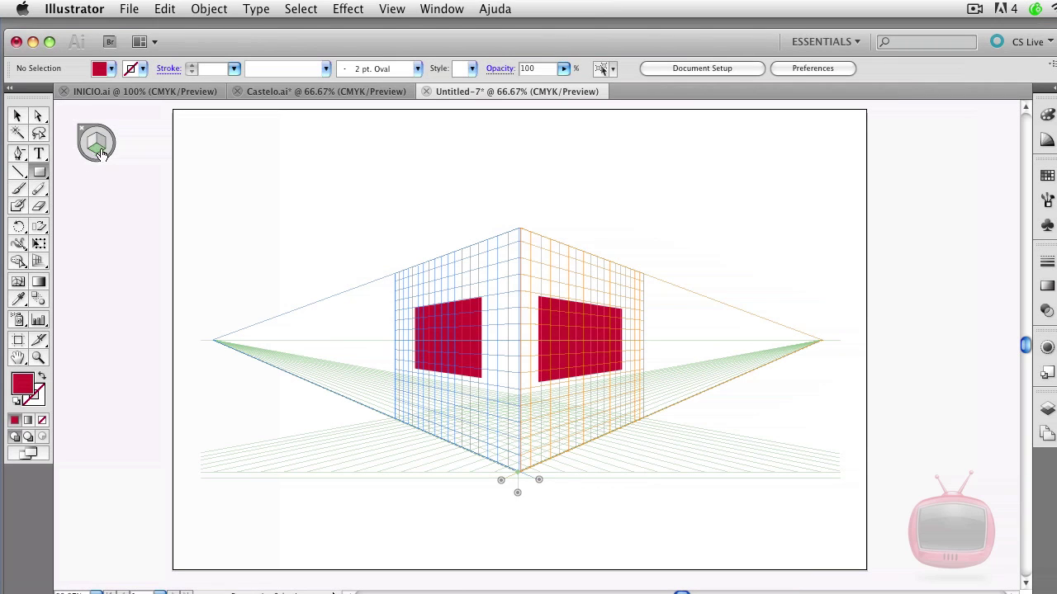
pyautogui.moveTo(459, 406); pyautogui.dragTo(523, 454)
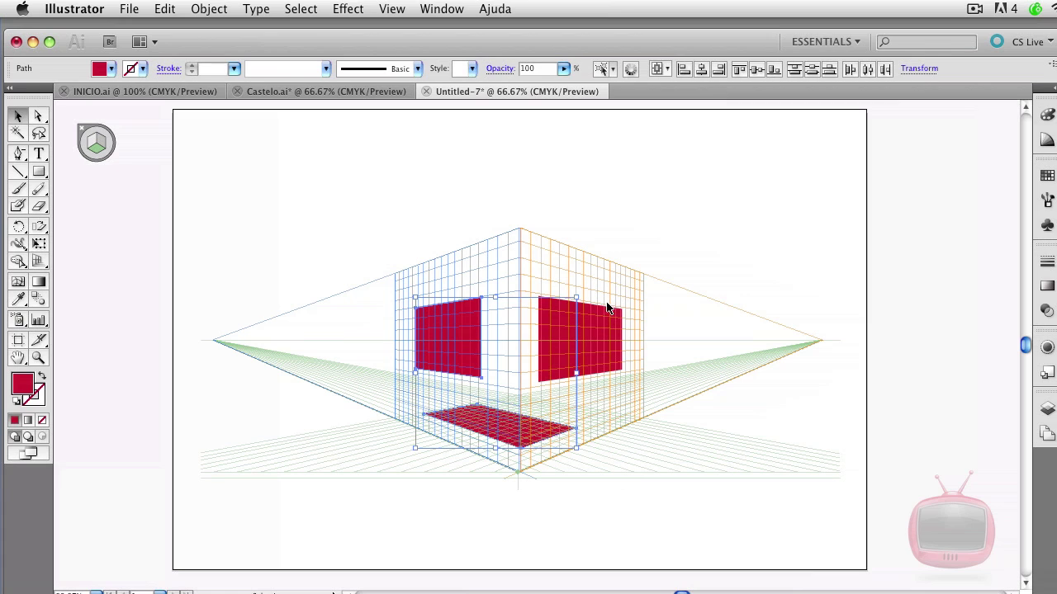
pyautogui.press('Delete')
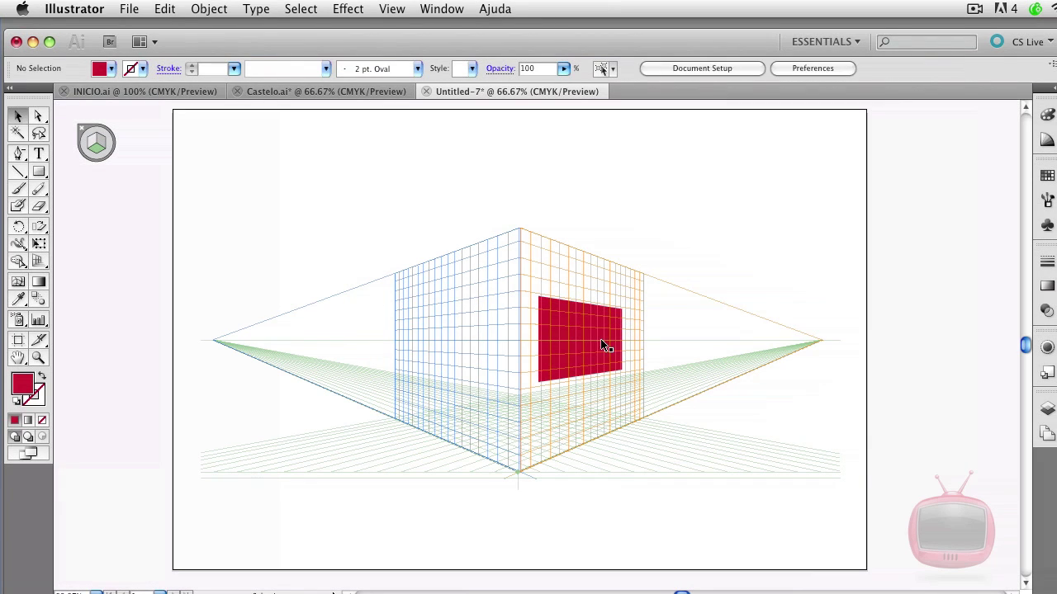
# Step: Move the remaining red rectangle from the right plane onto the left plane with the Perspective Selection tool
pyautogui.click(590, 349)
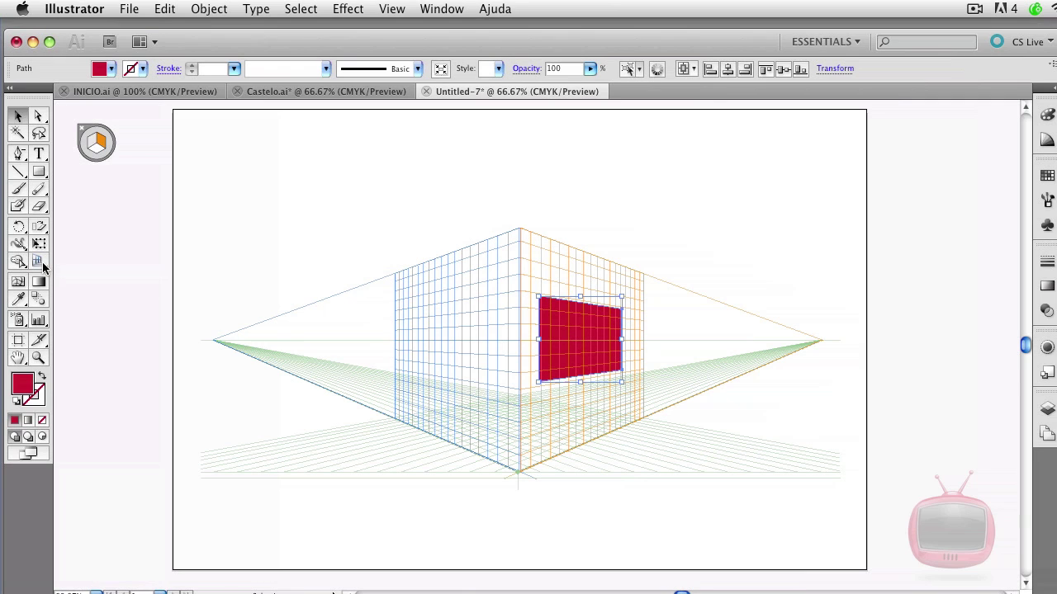
pyautogui.moveTo(44, 263); pyautogui.dragTo(66, 283)
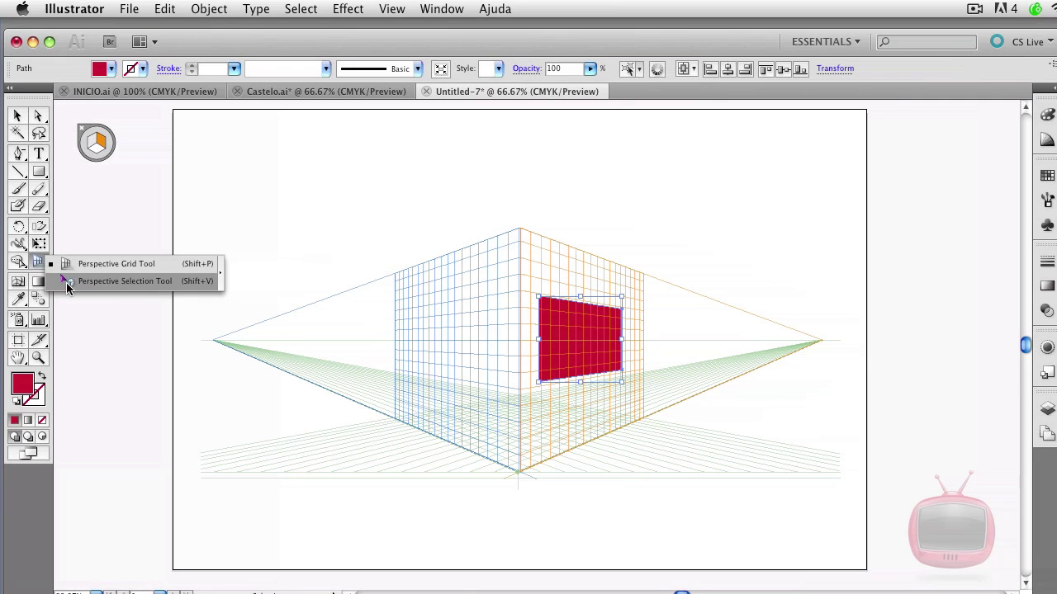
pyautogui.moveTo(66, 283)
pyautogui.mouseDown()
pyautogui.moveTo(42, 266)
pyautogui.moveTo(159, 281)
pyautogui.moveTo(74, 281)
pyautogui.mouseUp()
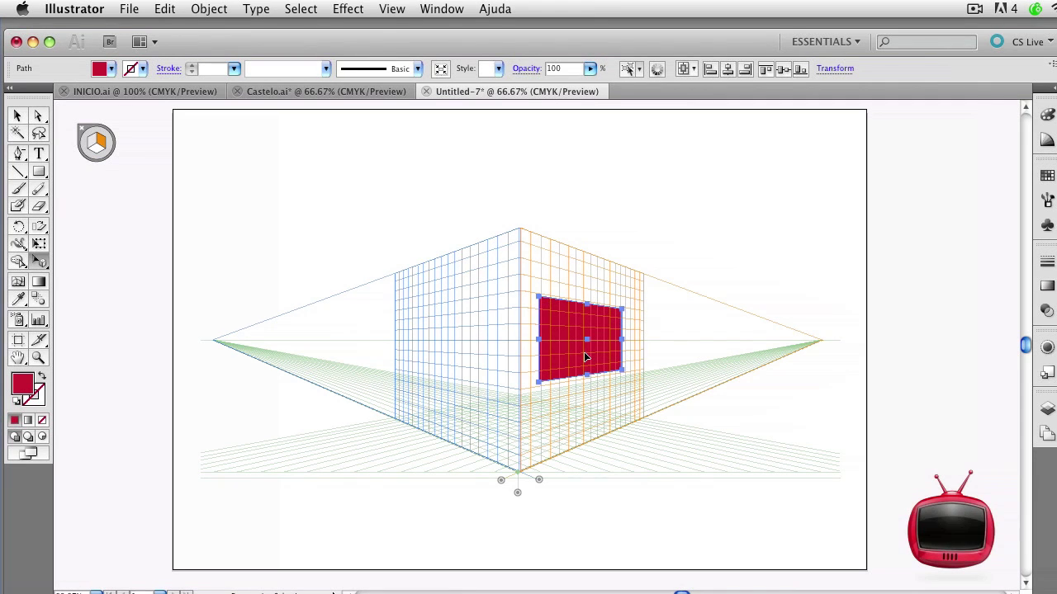
pyautogui.press('1')
pyautogui.moveTo(588, 351); pyautogui.dragTo(469, 346)
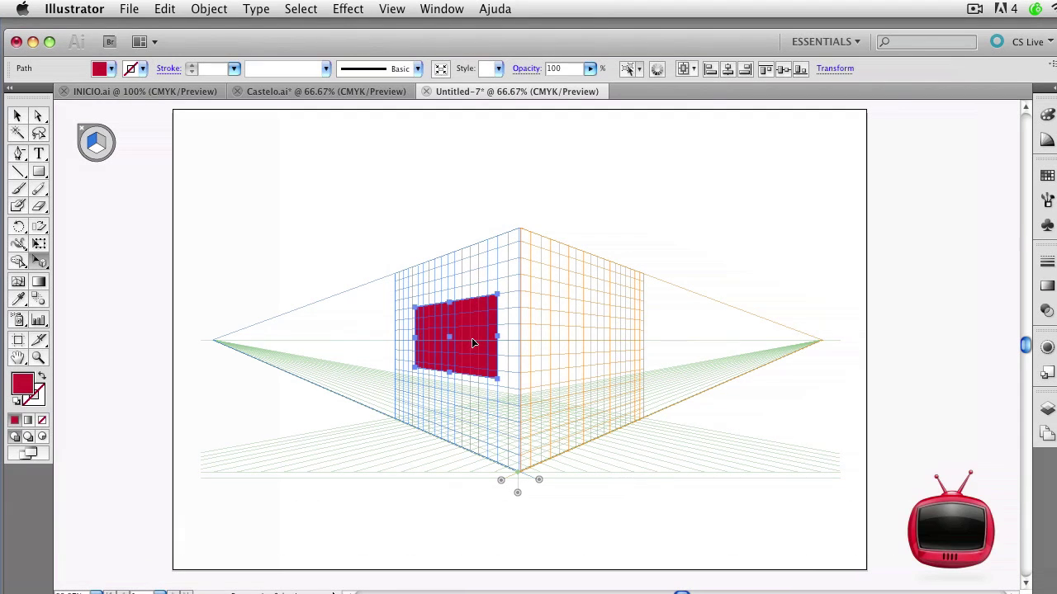
# Step: Move the red rectangle back onto the right plane, and from there onto the ground plane
pyautogui.press('3')
pyautogui.moveTo(473, 342); pyautogui.dragTo(596, 353)
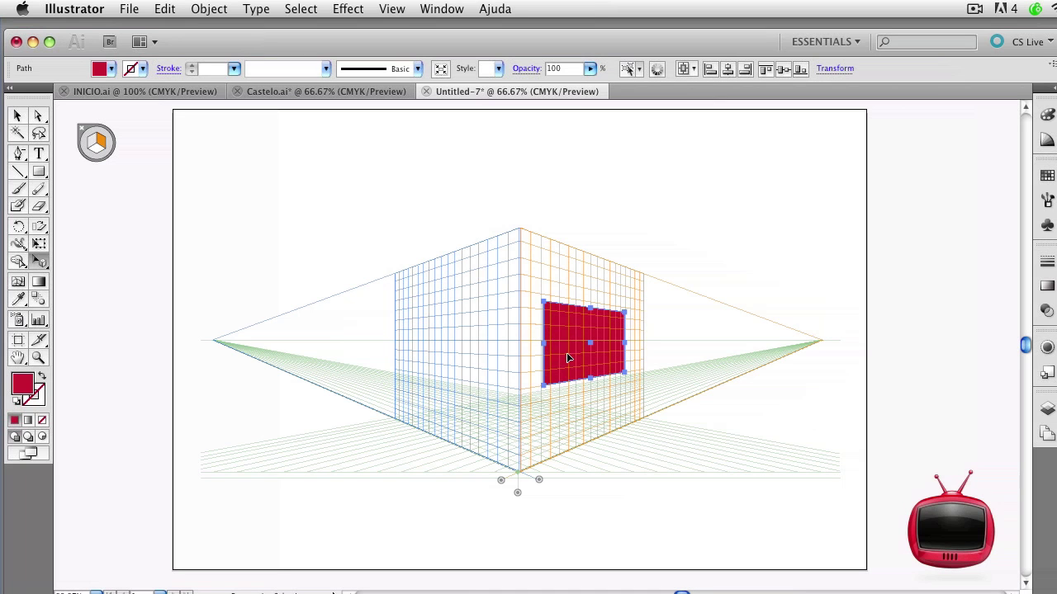
pyautogui.moveTo(583, 357); pyautogui.dragTo(540, 438)
pyautogui.press('2')
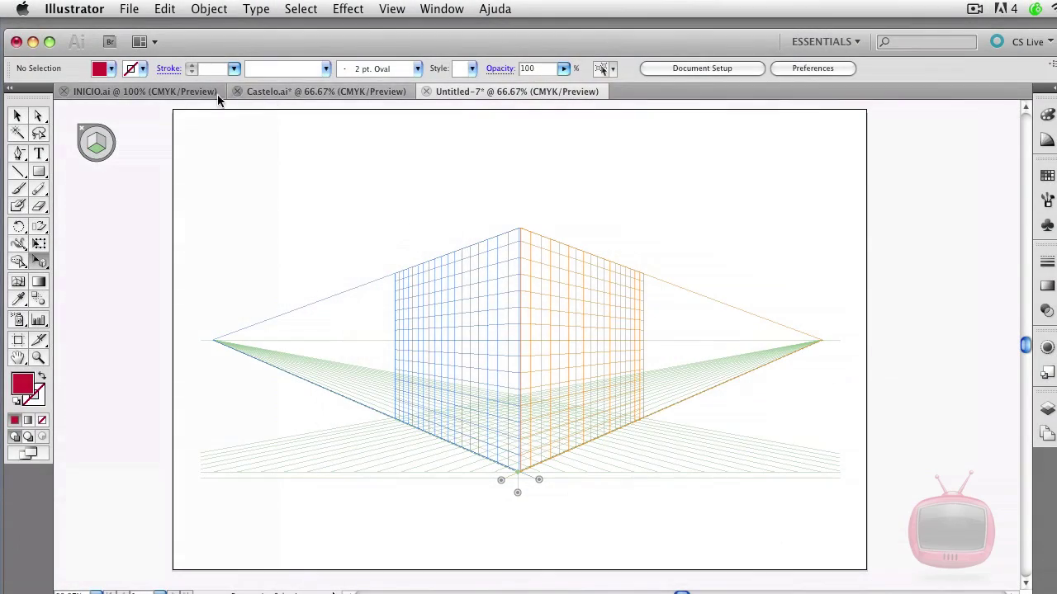
# Step: Copy the brick battlement wall from INICIO.ai and return to the Untitled-7 document
pyautogui.click(191, 92)
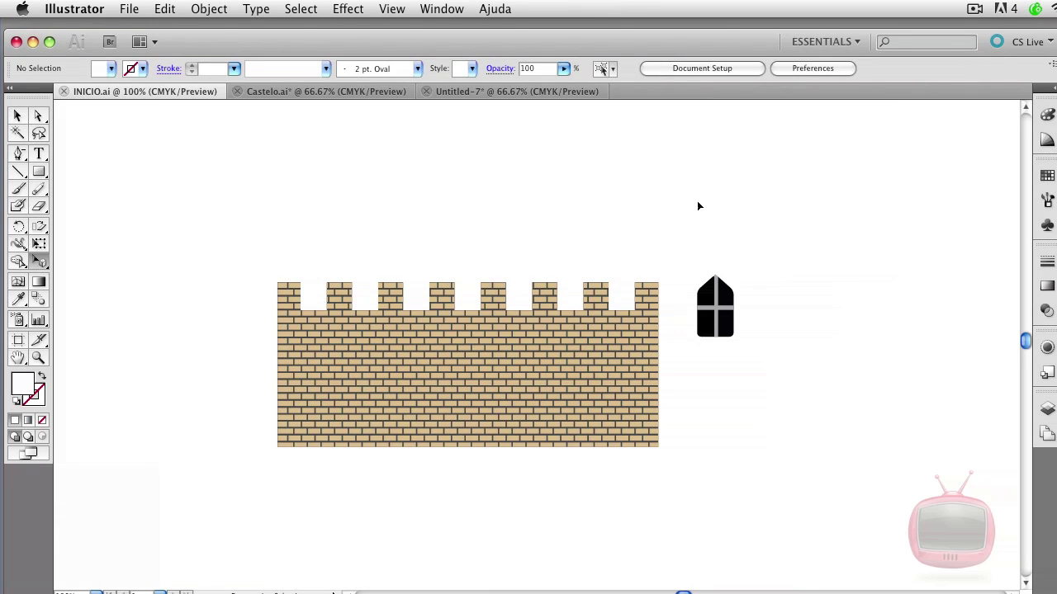
pyautogui.click(502, 382)
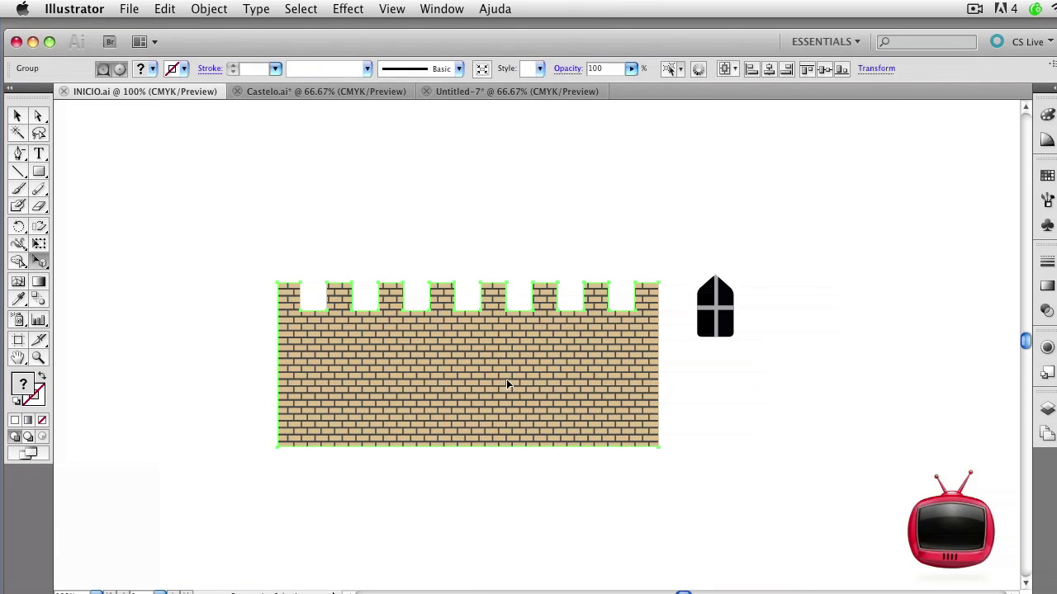
pyautogui.press('super+c')
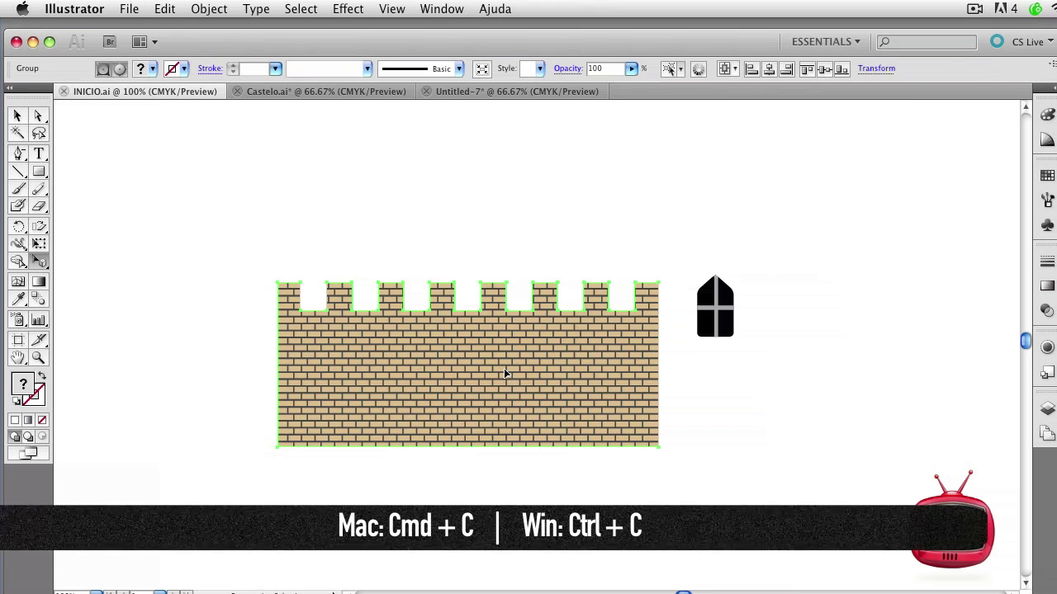
pyautogui.click(518, 91)
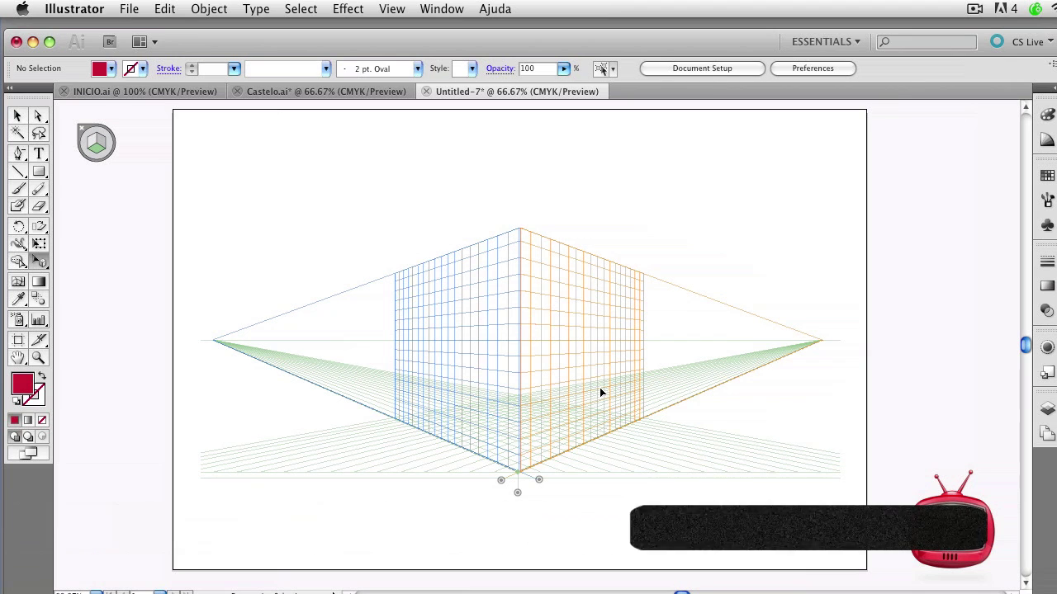
# Step: Spread the grid's two vanishing points outward and lower its vertical extent with the Perspective Grid tool
pyautogui.moveTo(40, 266); pyautogui.dragTo(91, 264)
pyautogui.moveTo(825, 342); pyautogui.dragTo(836, 340)
pyautogui.moveTo(213, 341); pyautogui.dragTo(190, 341)
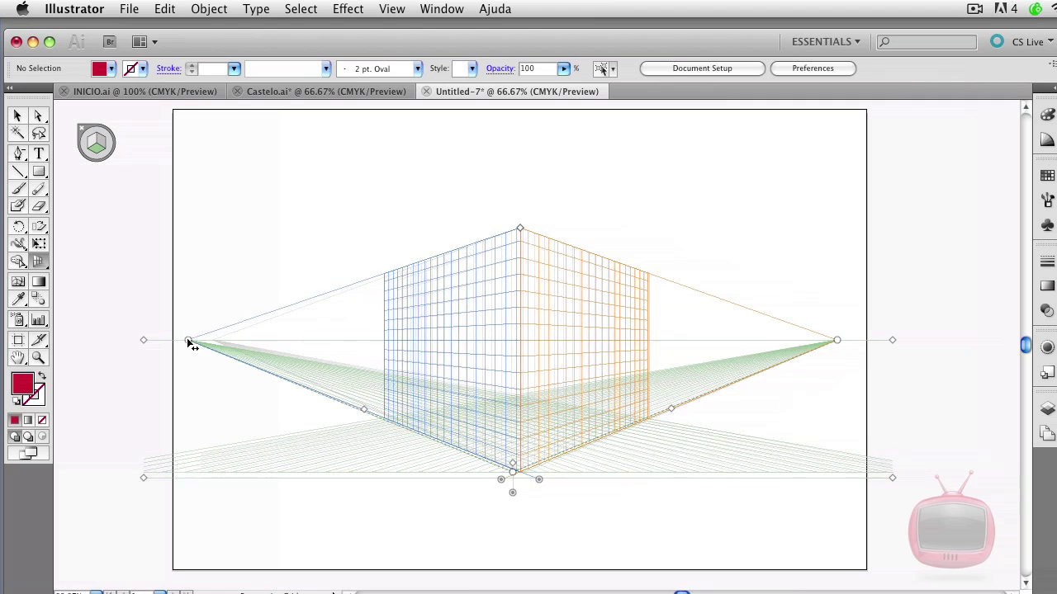
pyautogui.moveTo(520, 232); pyautogui.dragTo(513, 281)
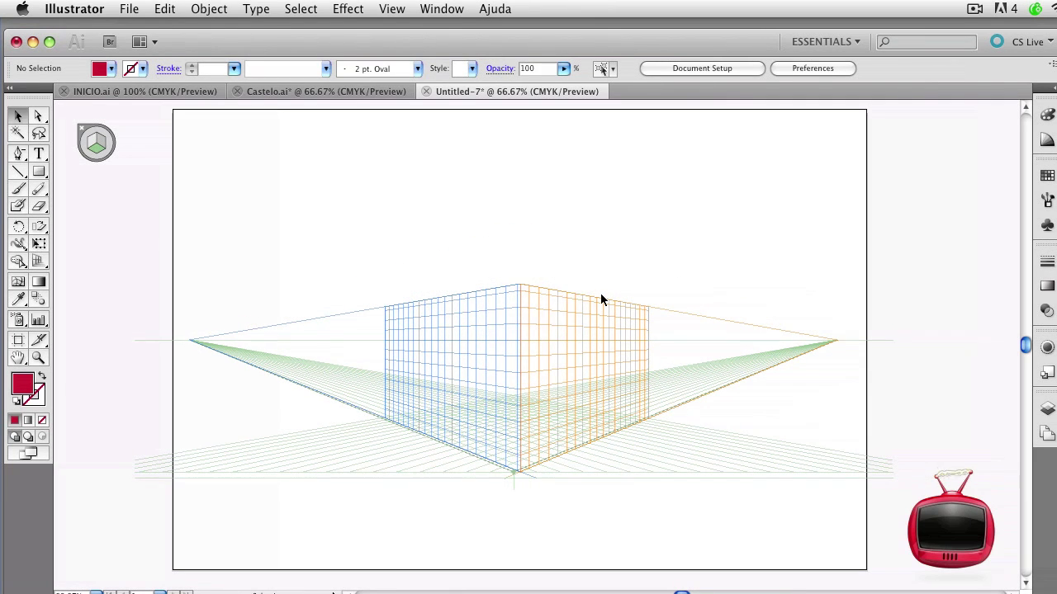
# Step: Paste the brick wall and attach it to the right perspective plane with its base at the grid's centre corner
pyautogui.press('super+v')
pyautogui.moveTo(591, 355); pyautogui.dragTo(585, 248)
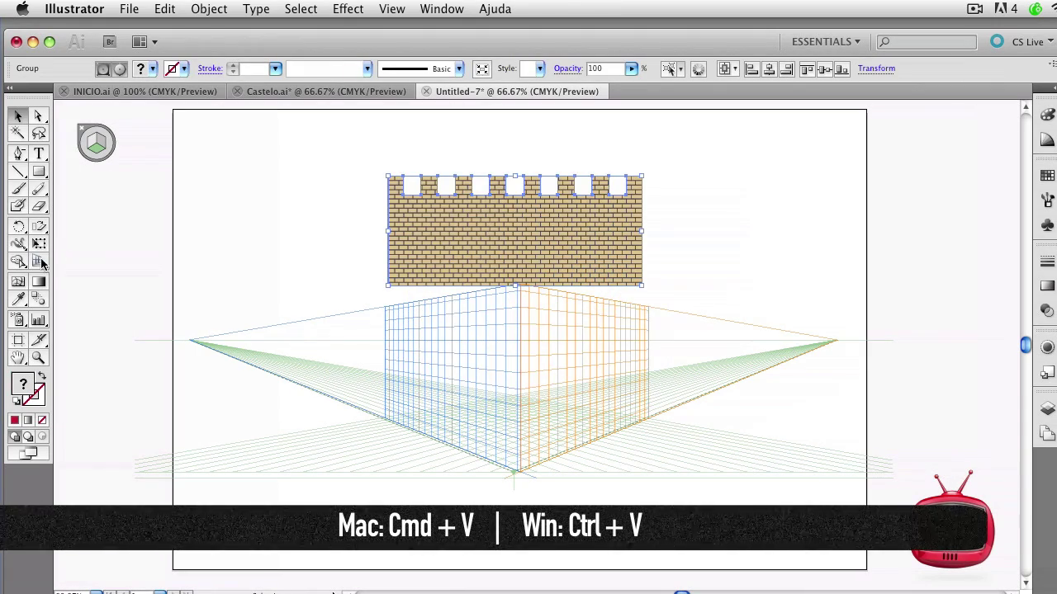
pyautogui.moveTo(38, 260); pyautogui.dragTo(139, 280)
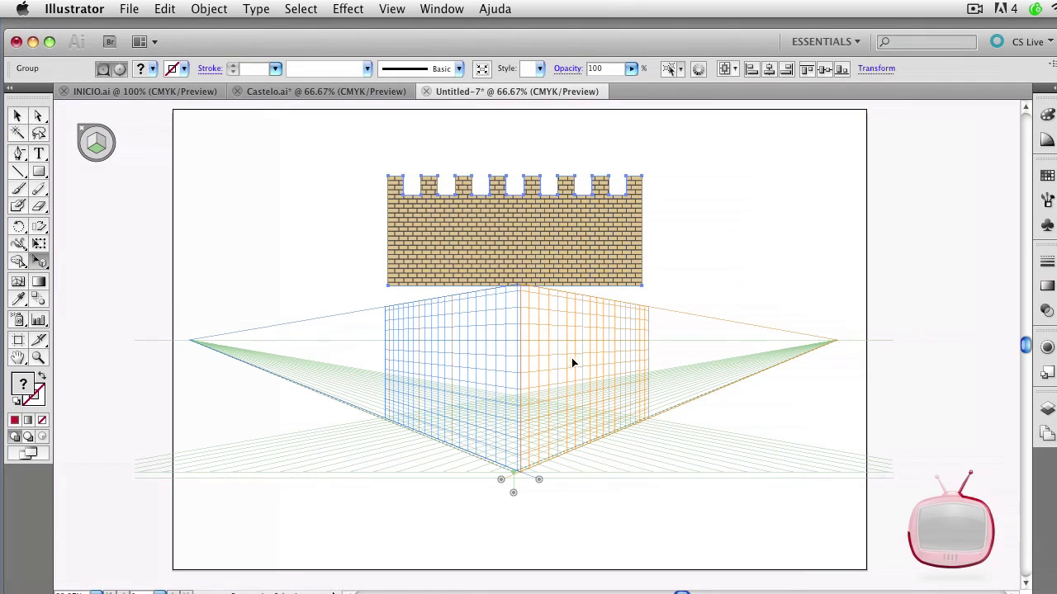
pyautogui.press('3')
pyautogui.moveTo(566, 287); pyautogui.dragTo(633, 383)
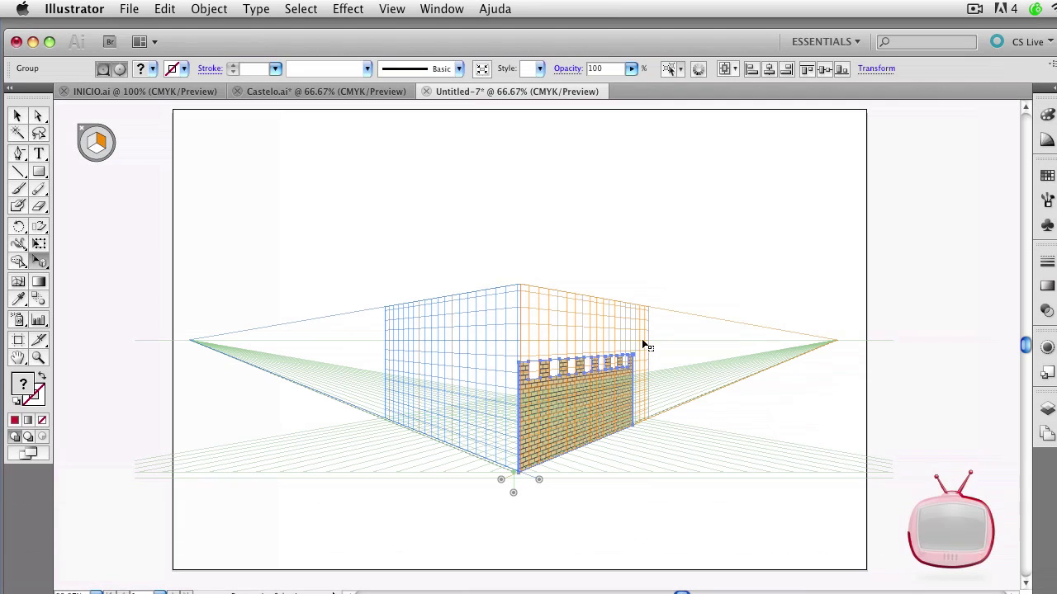
# Step: Scale the brick wall in perspective to span the right plane's width and reach the horizon line
pyautogui.moveTo(648, 339); pyautogui.dragTo(635, 381)
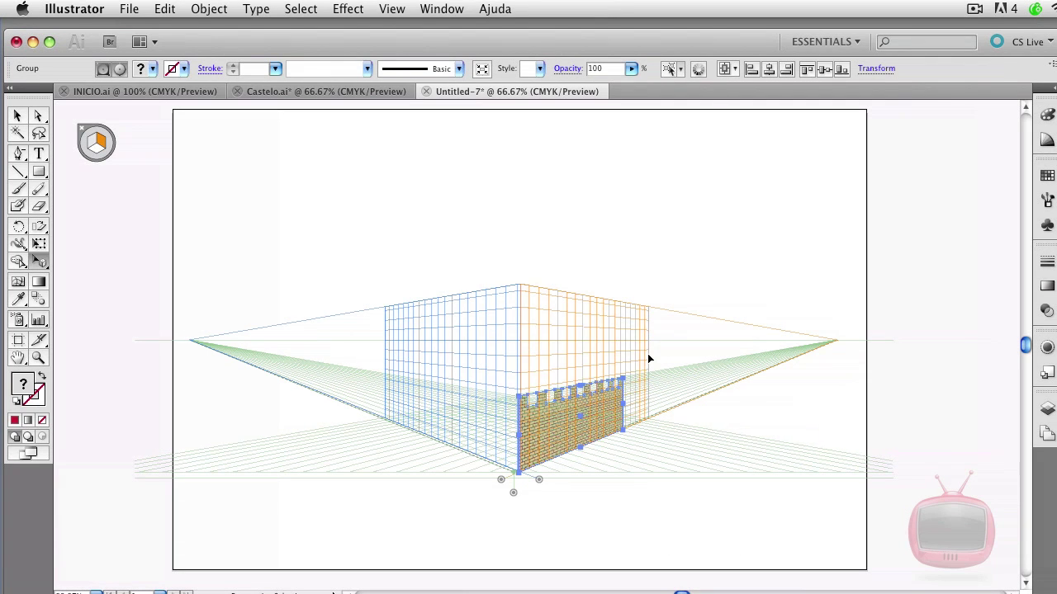
pyautogui.moveTo(647, 339); pyautogui.dragTo(624, 376)
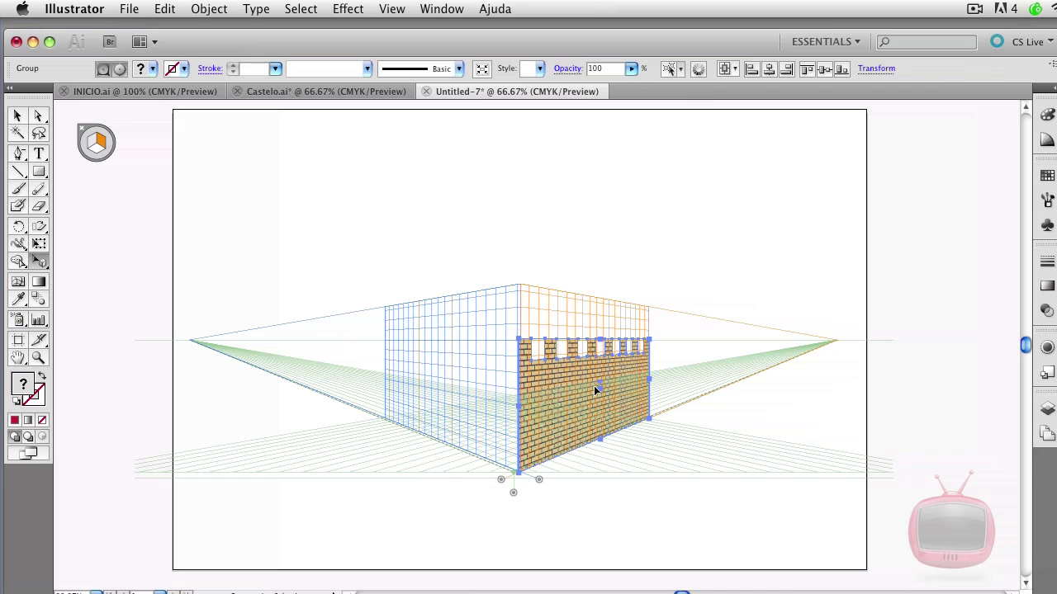
# Step: Duplicate the brick wall onto the left perspective plane and align its edge with the right wall at the corner
pyautogui.moveTo(580, 395); pyautogui.dragTo(507, 419)
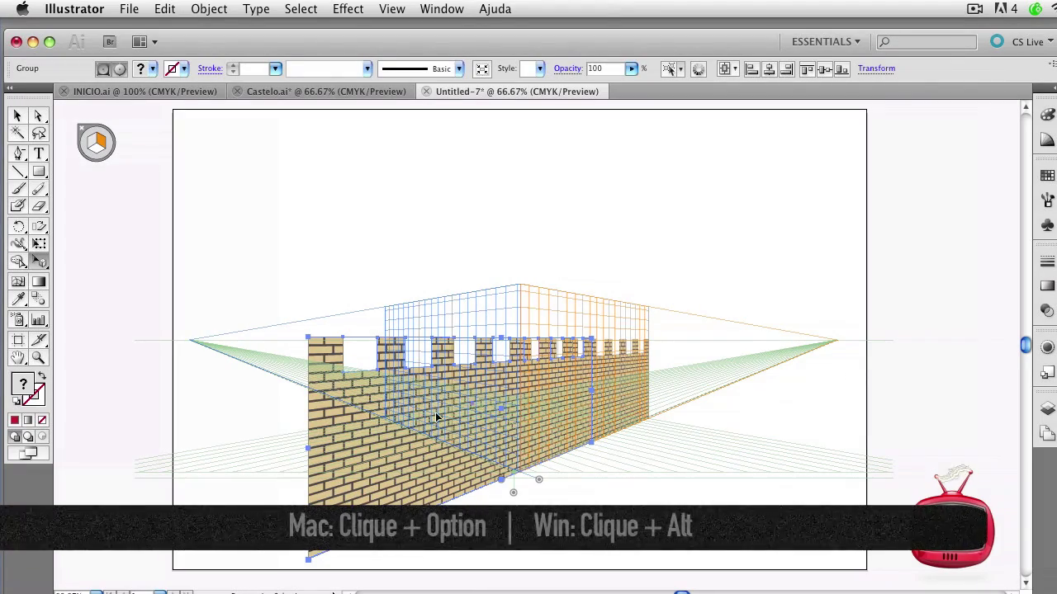
pyautogui.press('1')
pyautogui.moveTo(468, 441); pyautogui.dragTo(496, 378)
pyautogui.press('super+equal')
pyautogui.press('super+equal')
pyautogui.moveTo(470, 483); pyautogui.dragTo(495, 446)
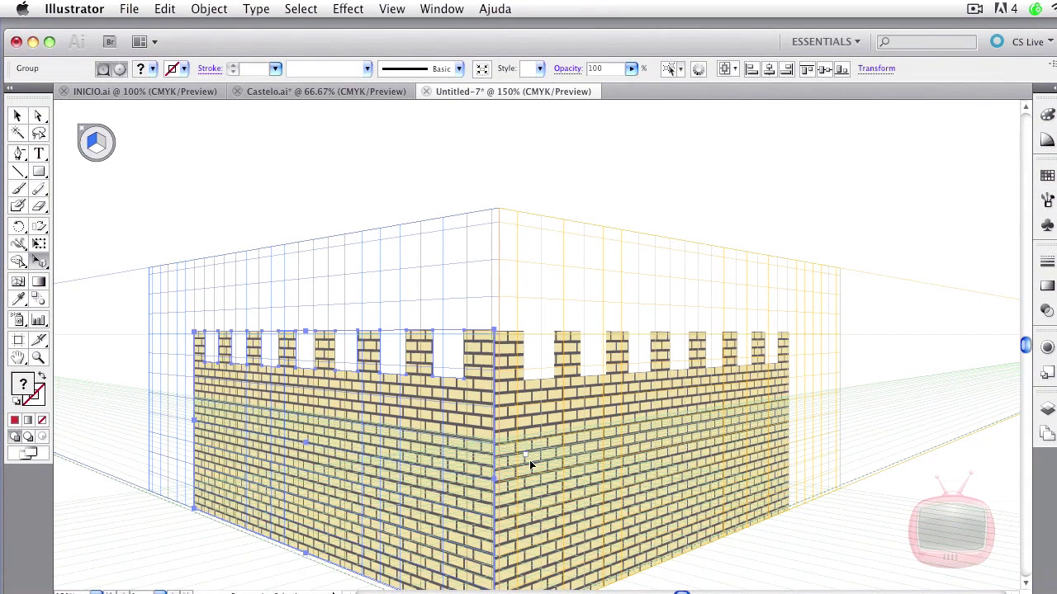
pyautogui.press('v')
pyautogui.moveTo(652, 485); pyautogui.dragTo(637, 463)
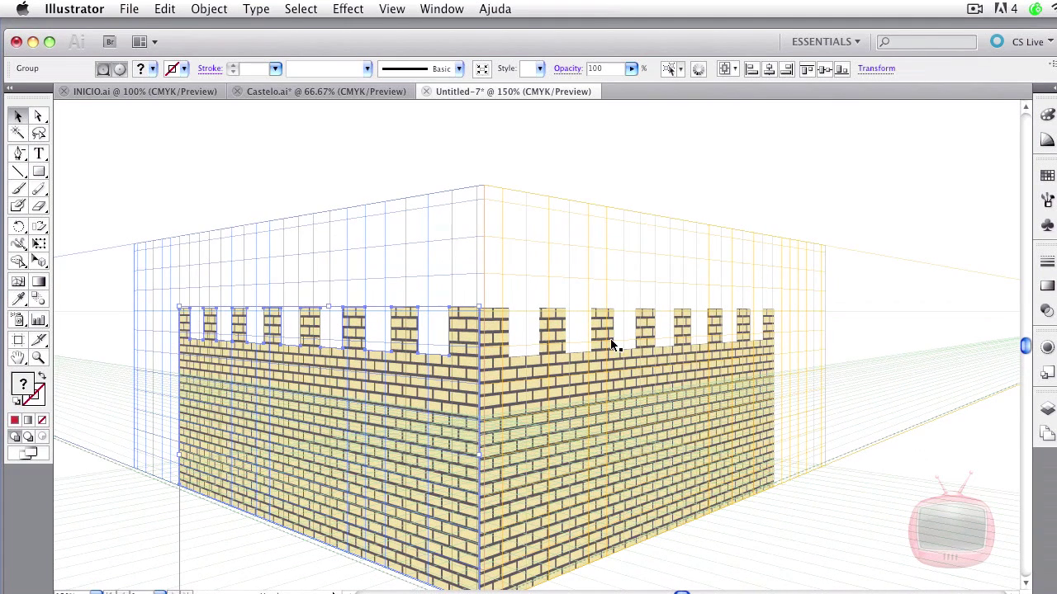
# Step: Copy the arched window from INICIO.ai into the castle drawing and place it above the walls at the grid's top centre corner
pyautogui.click(224, 93)
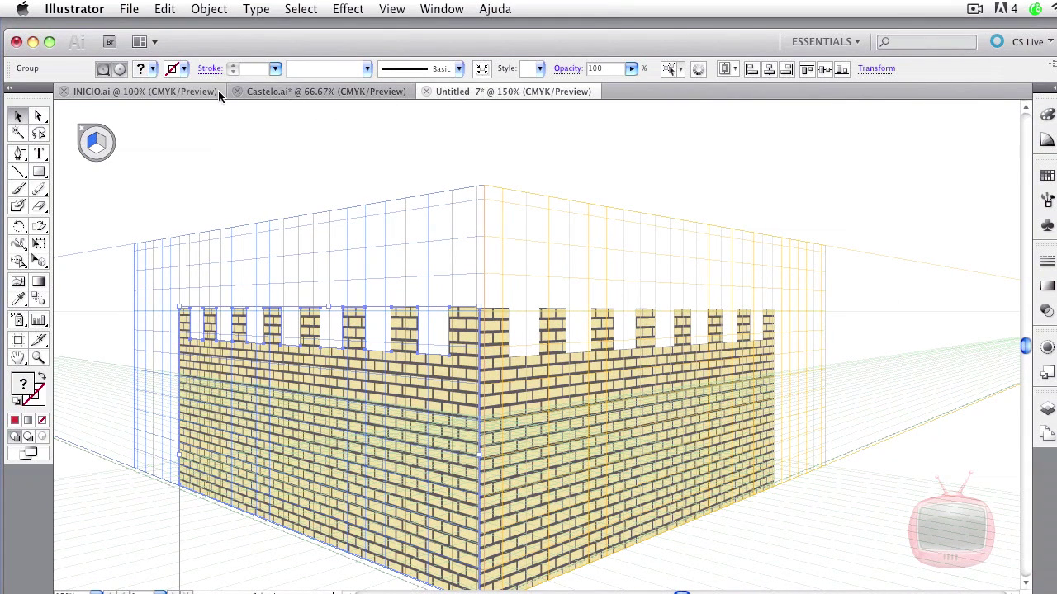
pyautogui.click(737, 268)
pyautogui.click(714, 327)
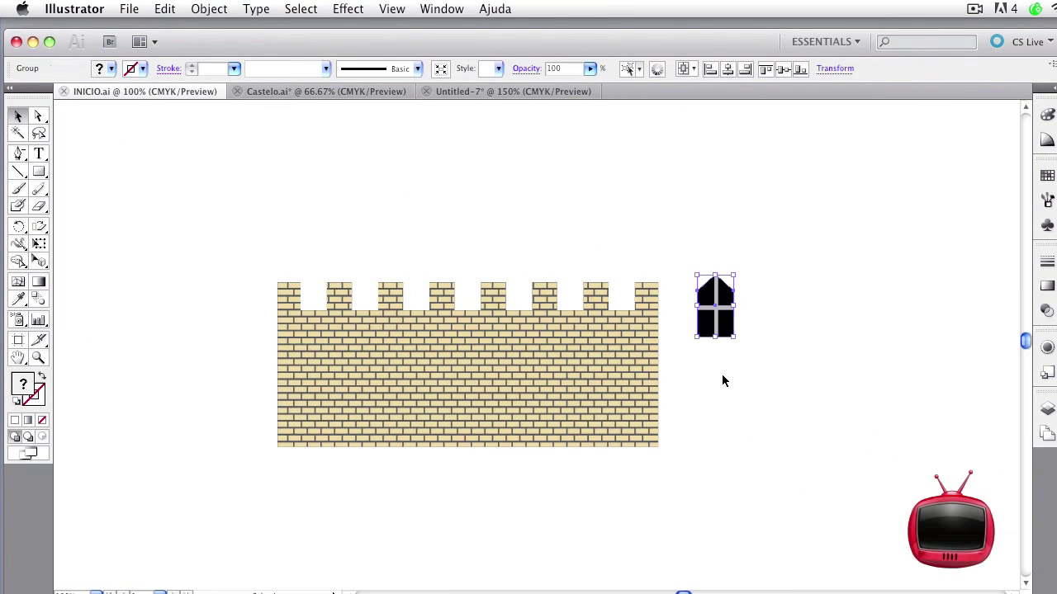
pyautogui.press('super+c')
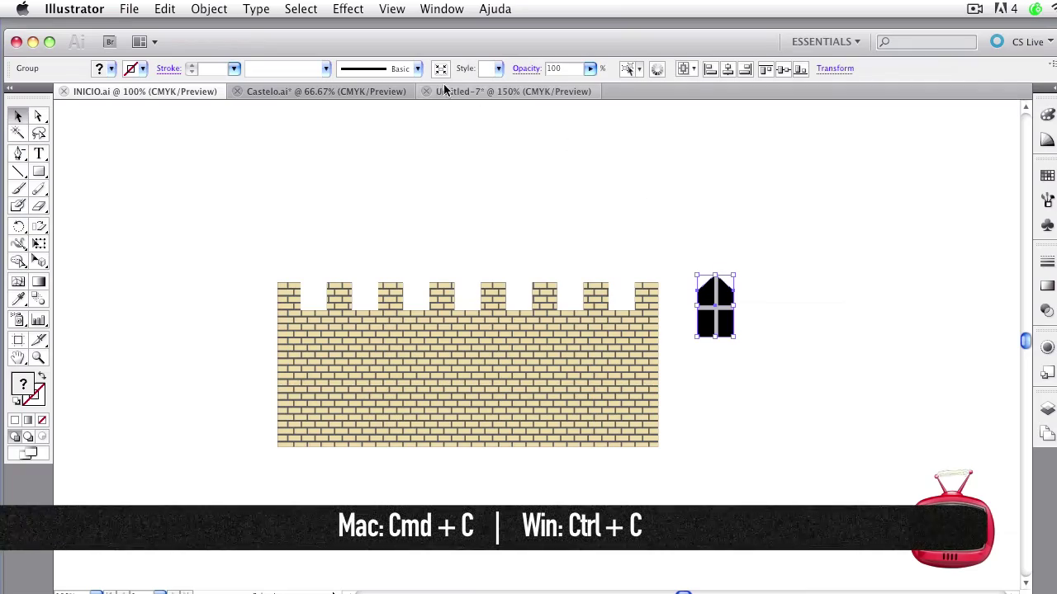
pyautogui.click(467, 94)
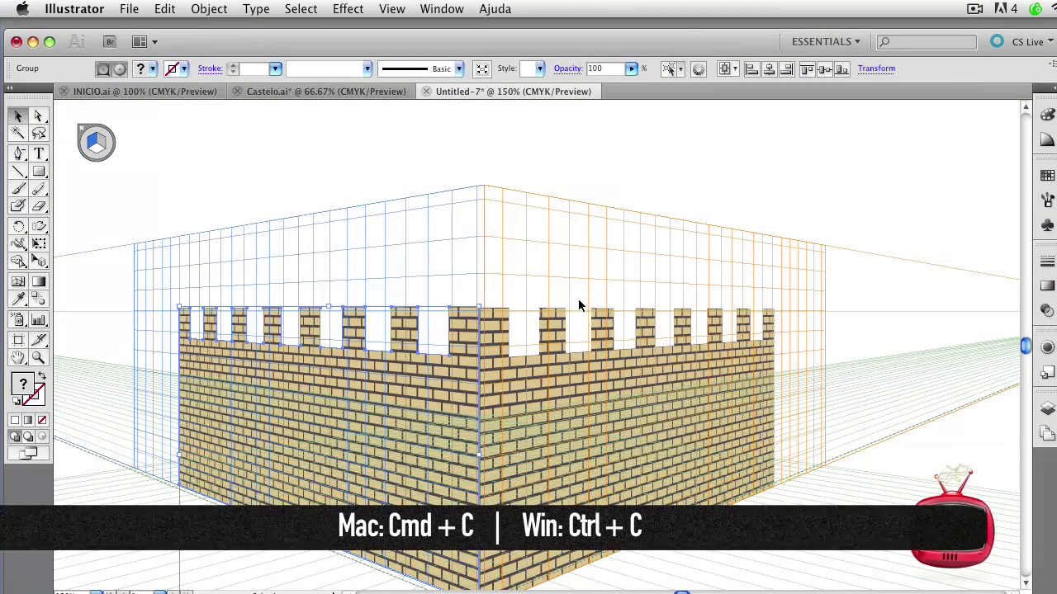
pyautogui.press('super+v')
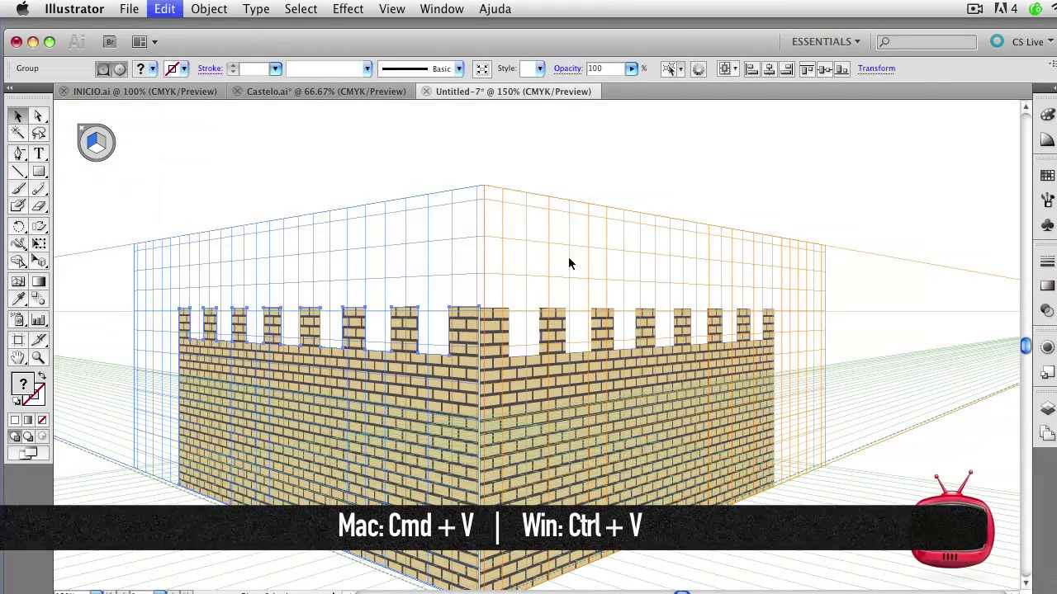
pyautogui.moveTo(555, 299); pyautogui.dragTo(529, 203)
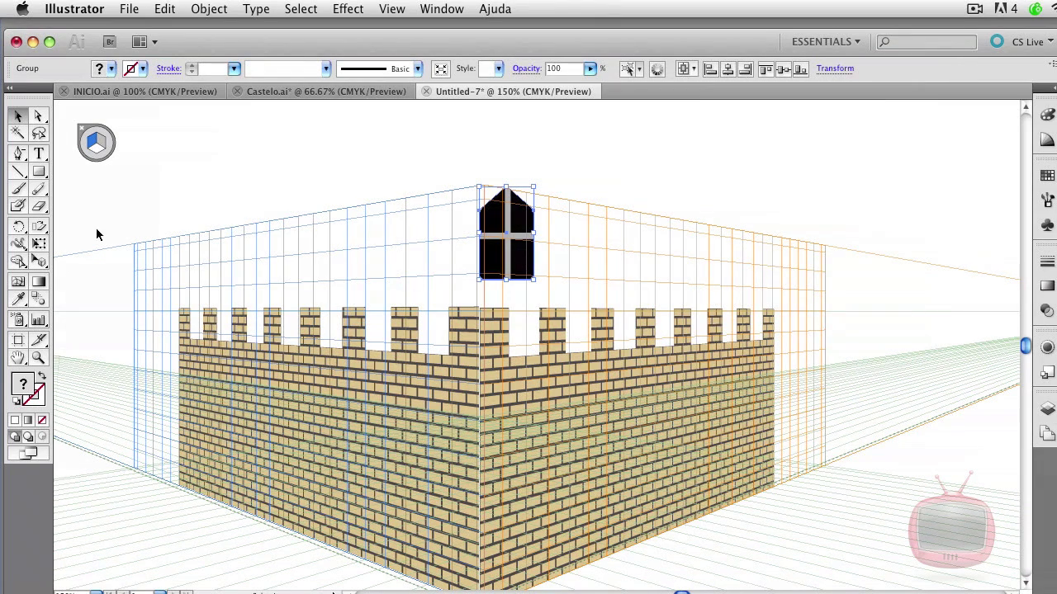
# Step: Attach the window to the right perspective plane, placing it on the right wall's upper half near the corner
pyautogui.hotkey('shift', 'v')
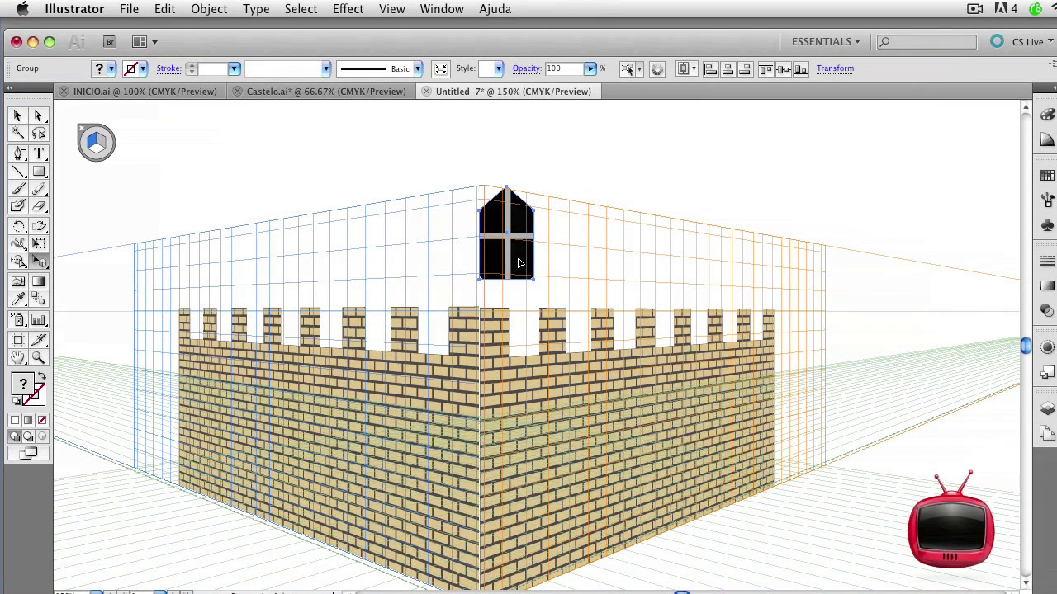
pyautogui.press('3')
pyautogui.moveTo(544, 427); pyautogui.dragTo(555, 456)
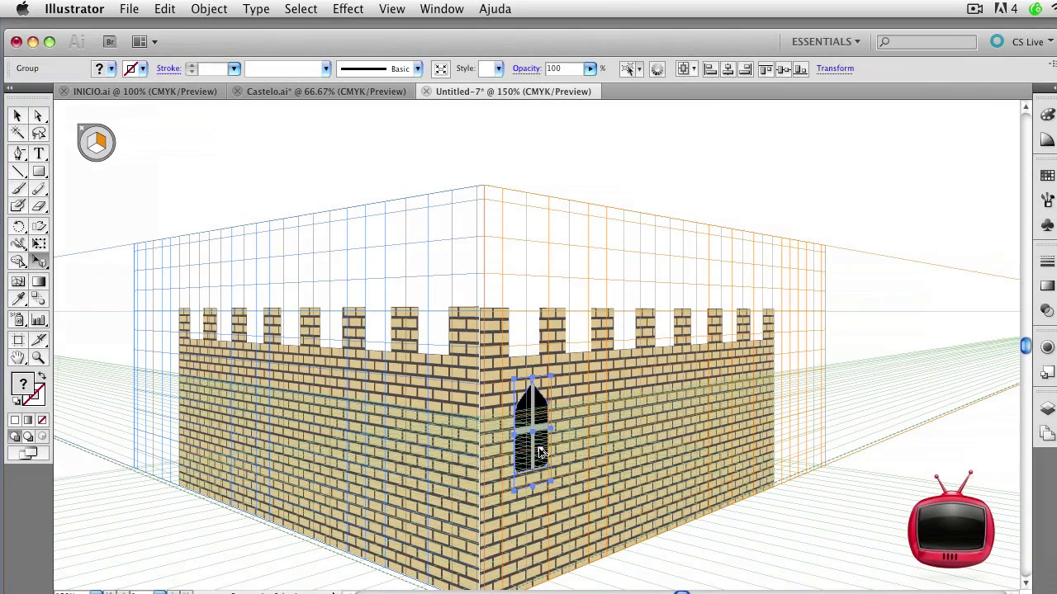
# Step: Duplicate the window in perspective along the right wall to make a row of four evenly spaced windows
pyautogui.moveTo(568, 449); pyautogui.dragTo(608, 442)
pyautogui.press('super+d')
pyautogui.press('super+d')
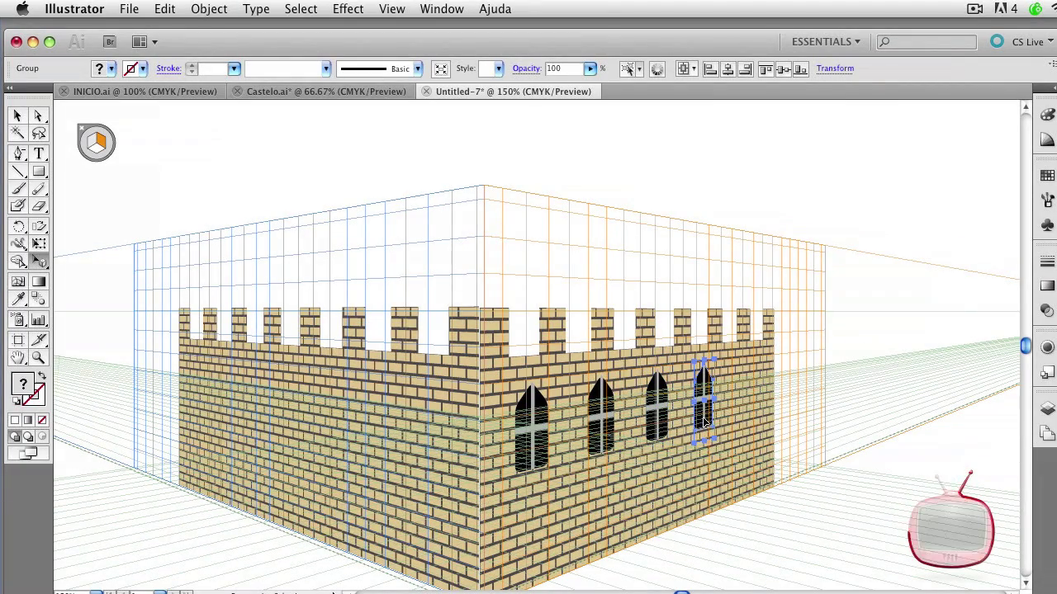
# Step: Copy a window onto the left perspective plane near the corner and repeat it along the left wall for a row of four
pyautogui.moveTo(458, 459); pyautogui.dragTo(467, 477)
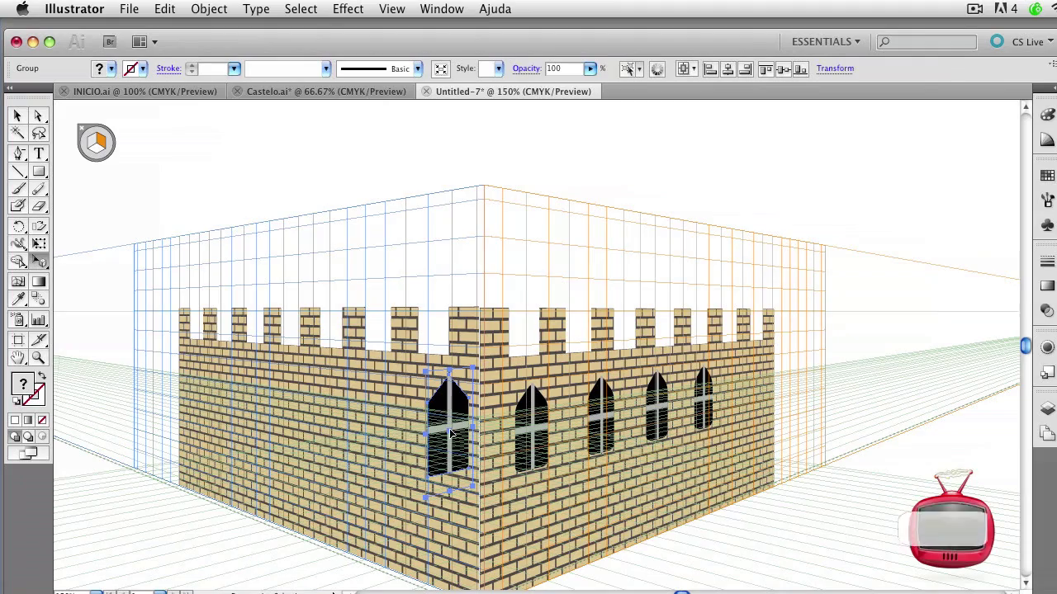
pyautogui.moveTo(449, 456); pyautogui.dragTo(350, 450)
pyautogui.press('1')
pyautogui.press('super+d')
pyautogui.press('super+d')
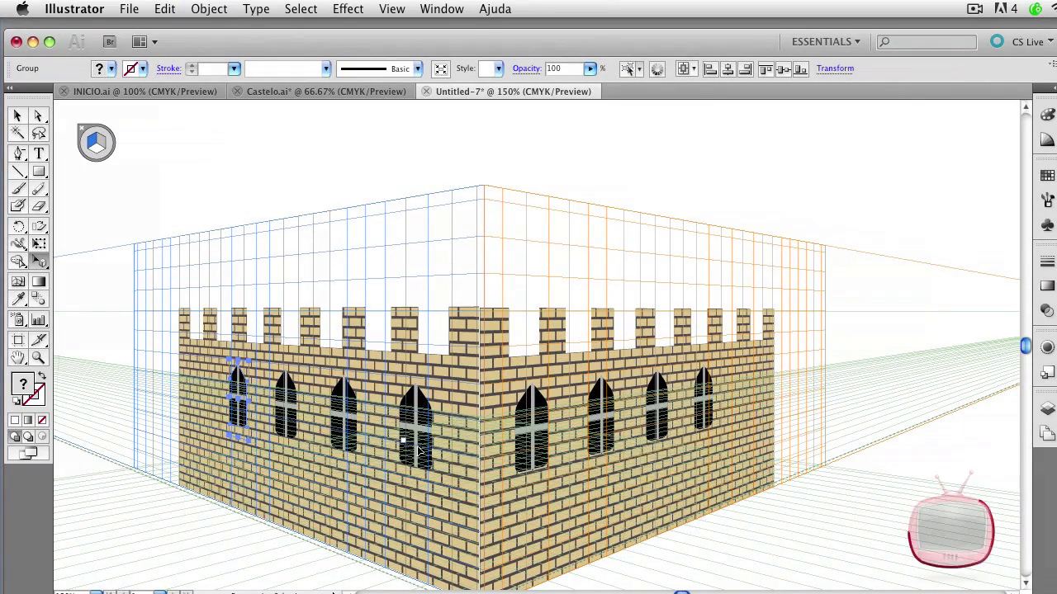
# Step: Deselect the artwork and hide the perspective grid
pyautogui.click(920, 454)
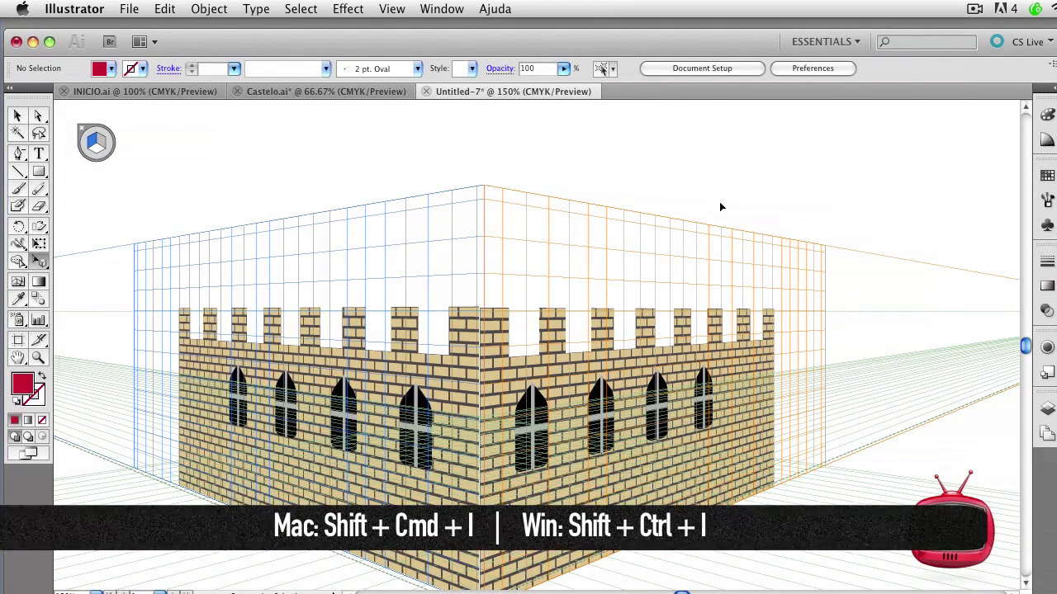
pyautogui.press('shift+super+i')
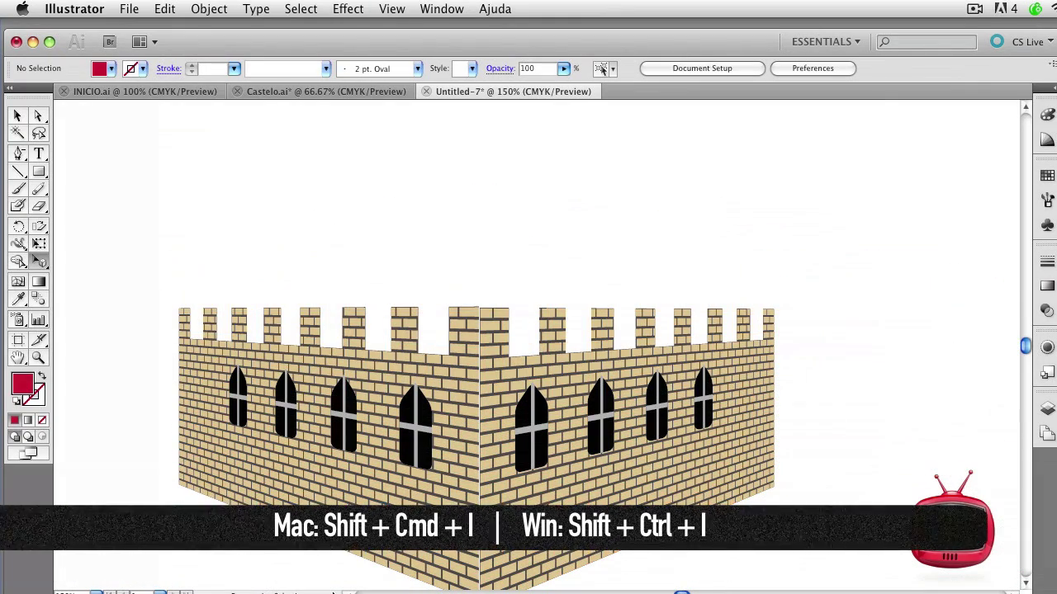
pyautogui.scroll(-2, 771, 490)
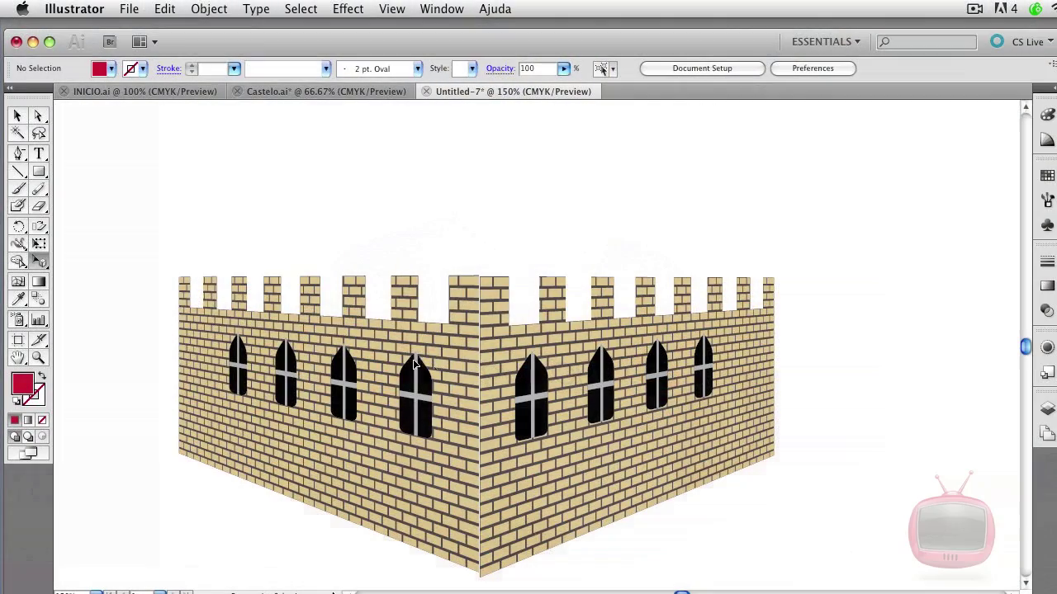
# Step: Recolor the left wall's light brick colour to the darker brown 8C7249 to shade that side of the castle
pyautogui.click(394, 359)
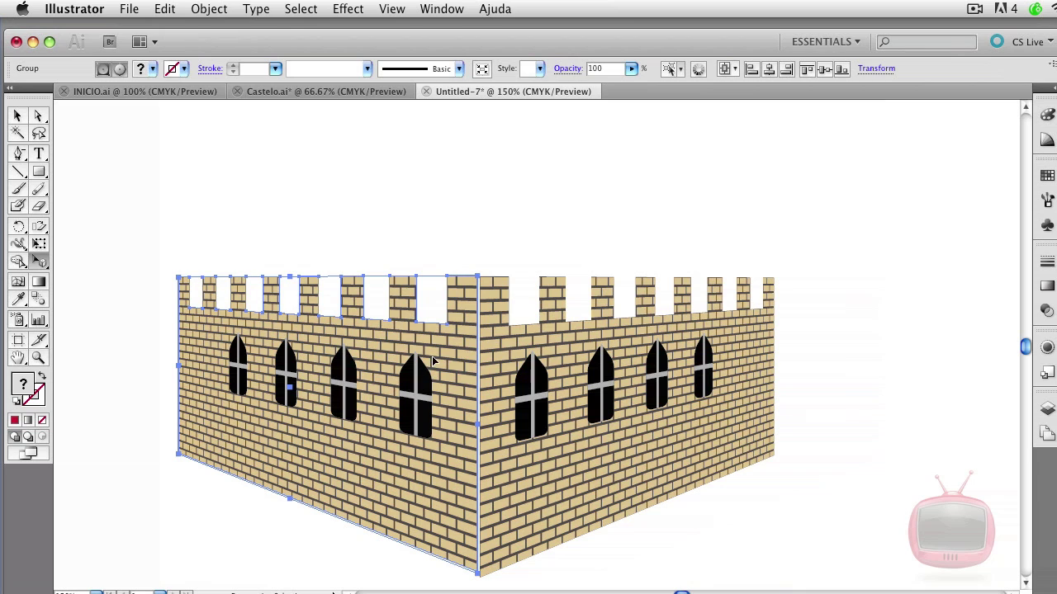
pyautogui.click(697, 71)
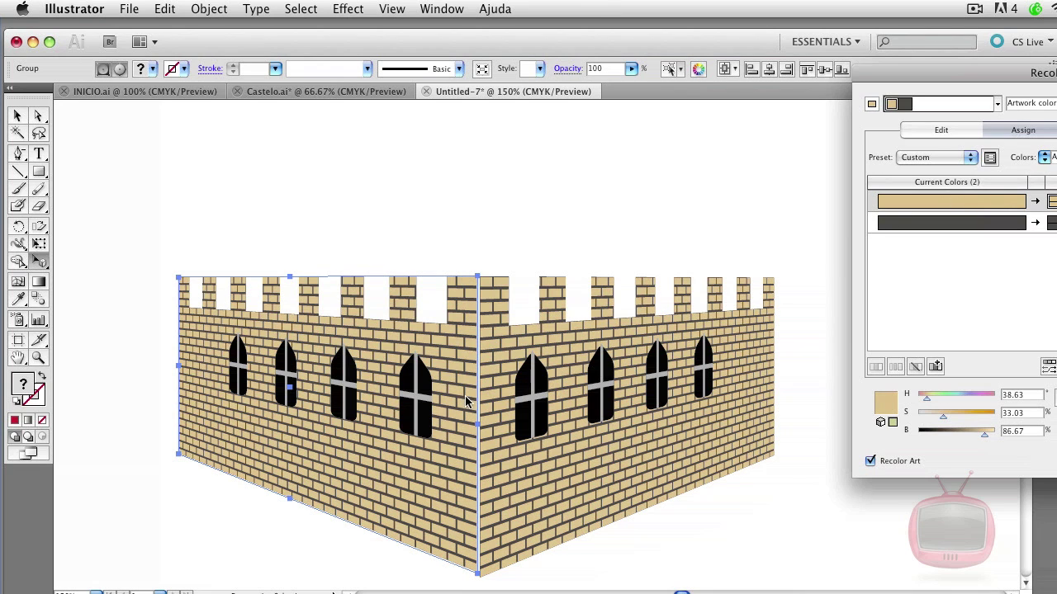
pyautogui.doubleClick(1051, 202)
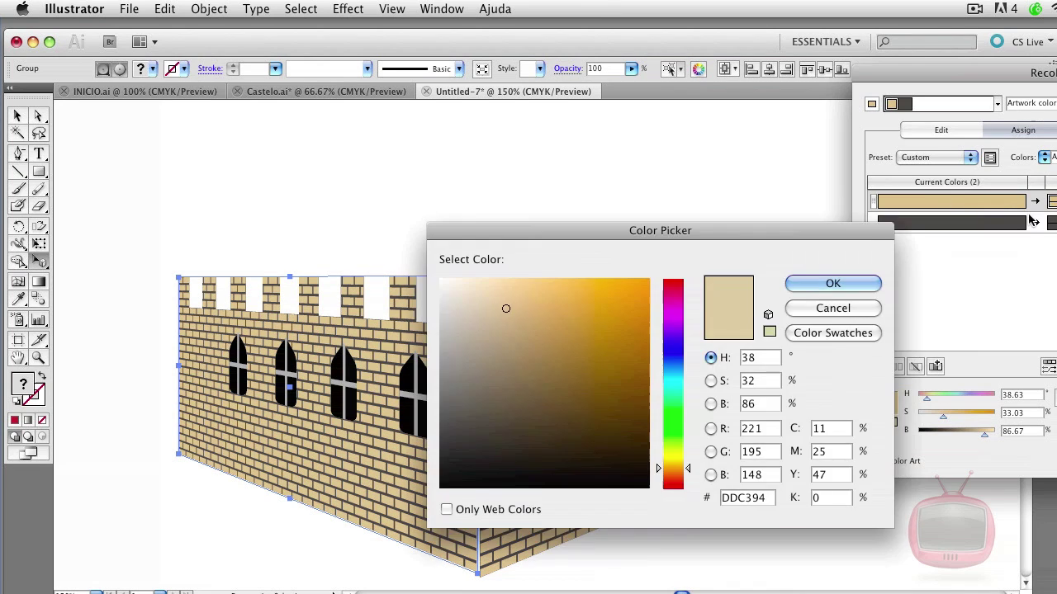
pyautogui.click(510, 313)
pyautogui.moveTo(510, 313); pyautogui.dragTo(538, 372)
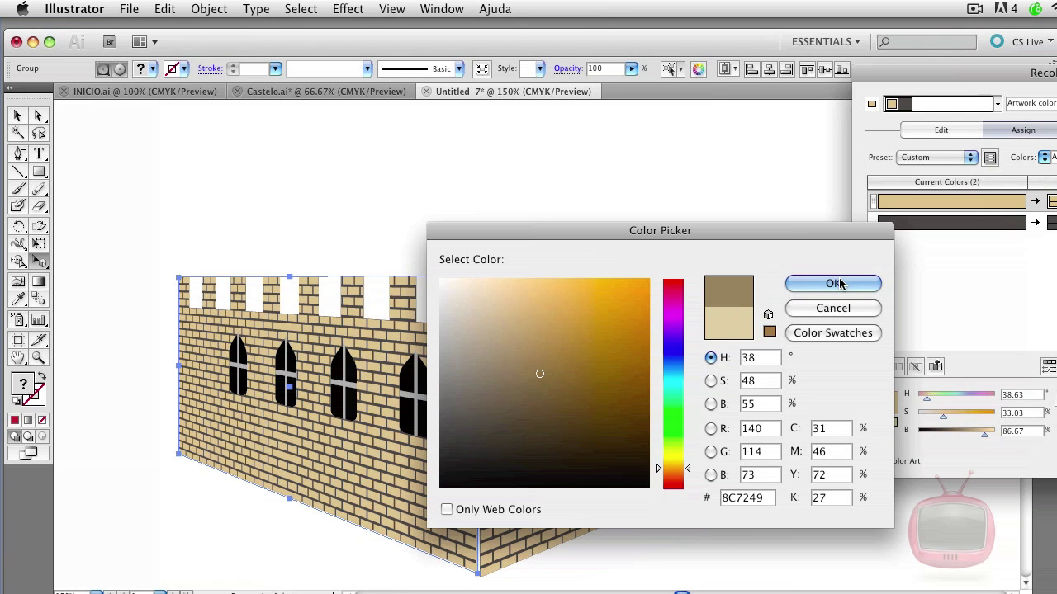
pyautogui.click(840, 282)
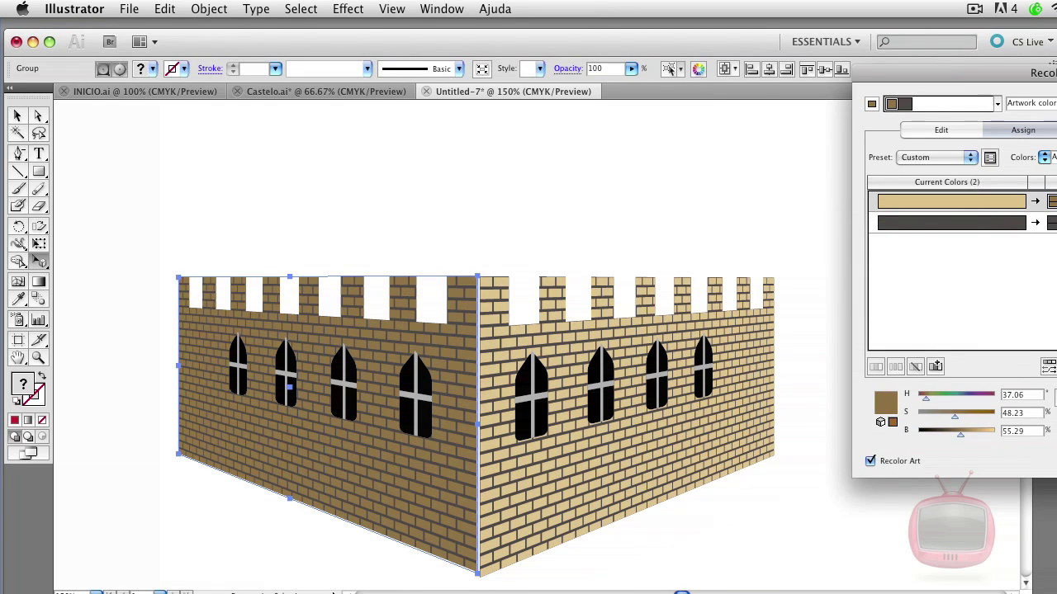
pyautogui.press('Return')
pyautogui.click(824, 419)
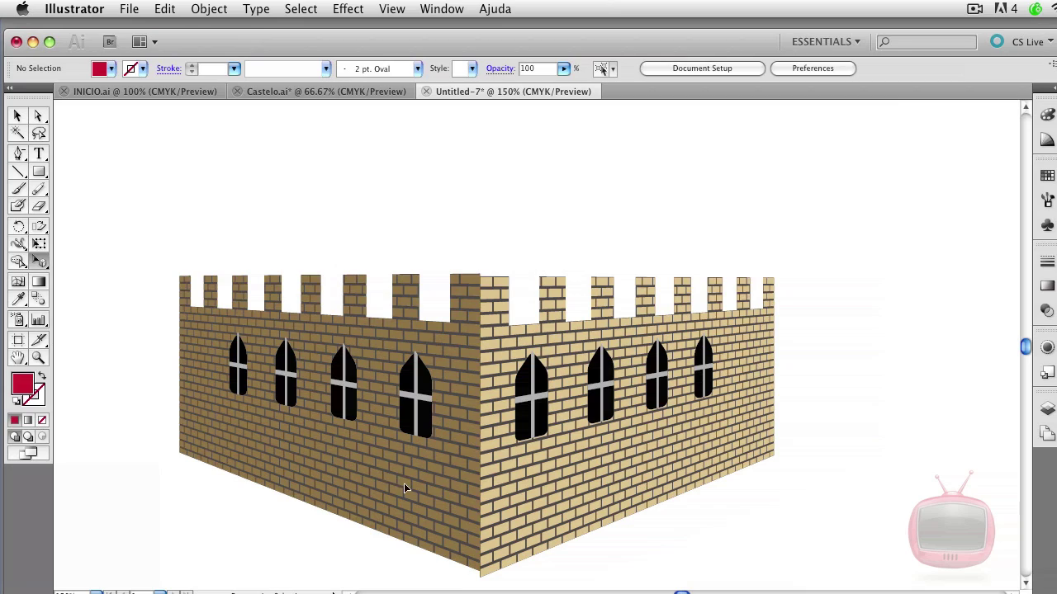